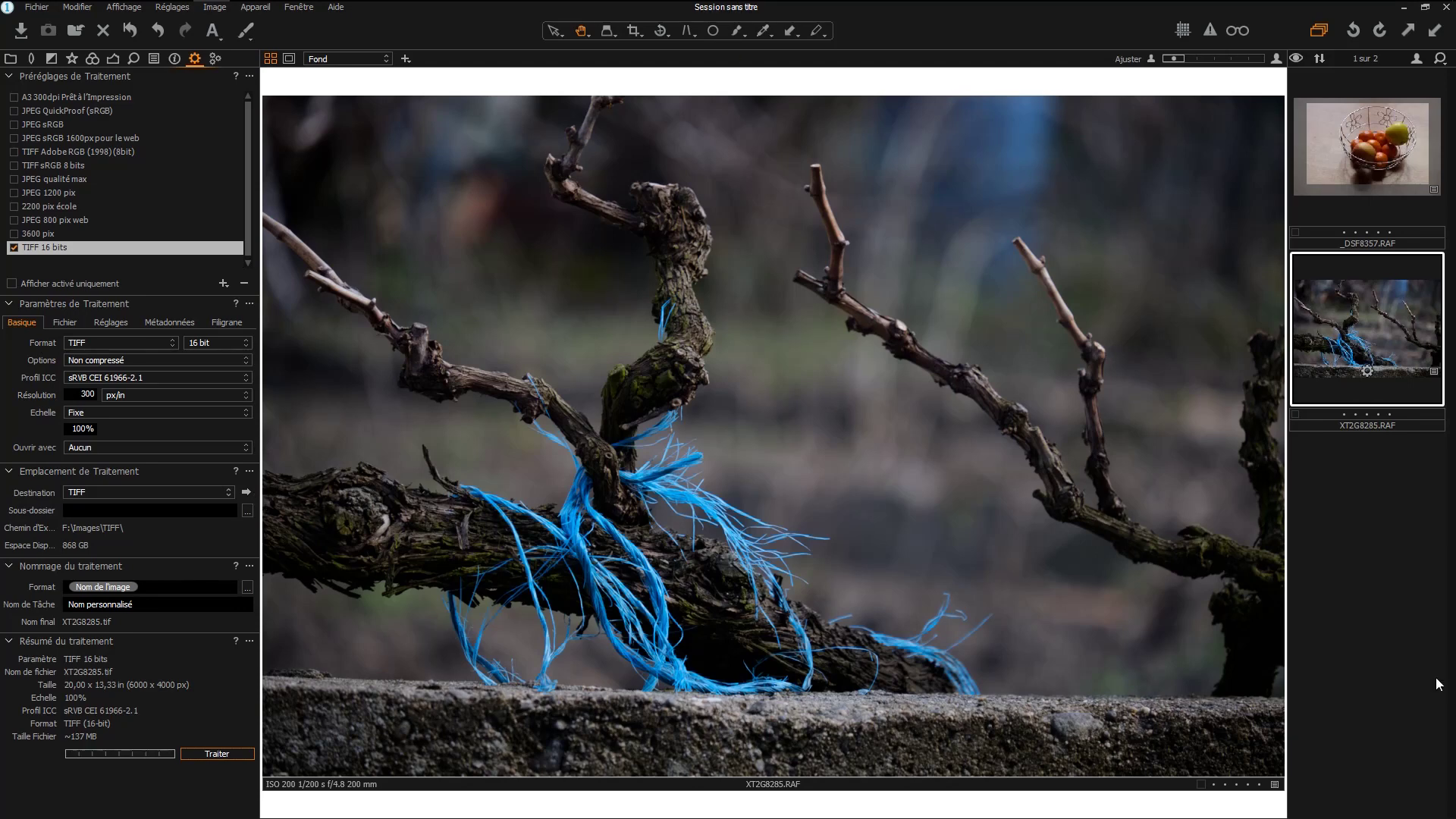
Review the vine photo's Export-and-Open-With options, keeping Silver Efex Pro 2 as the target.
{"action": "right_click", "coordinate": [1350, 332]}
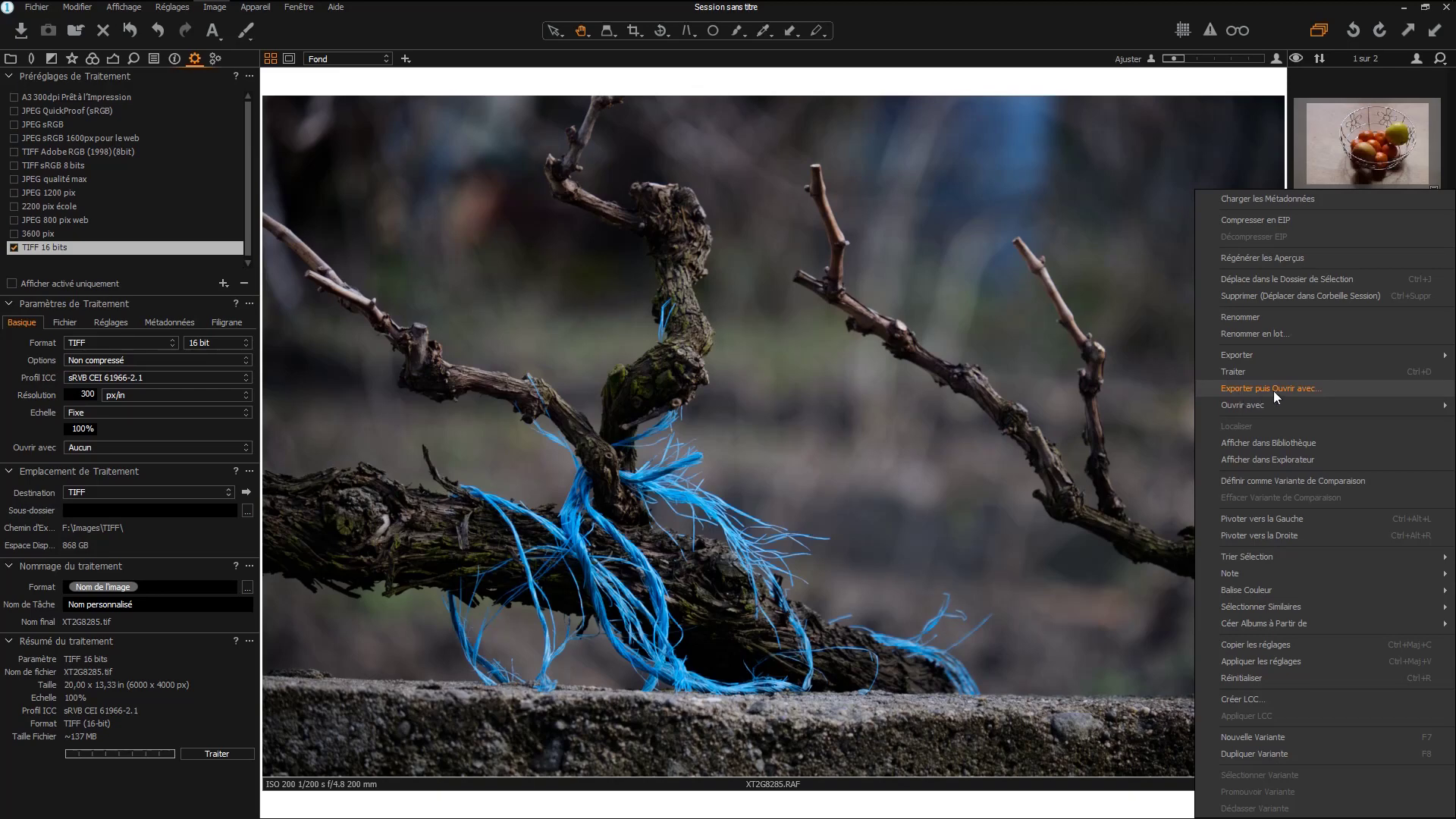
{"action": "left_click", "coordinate": [1329, 388]}
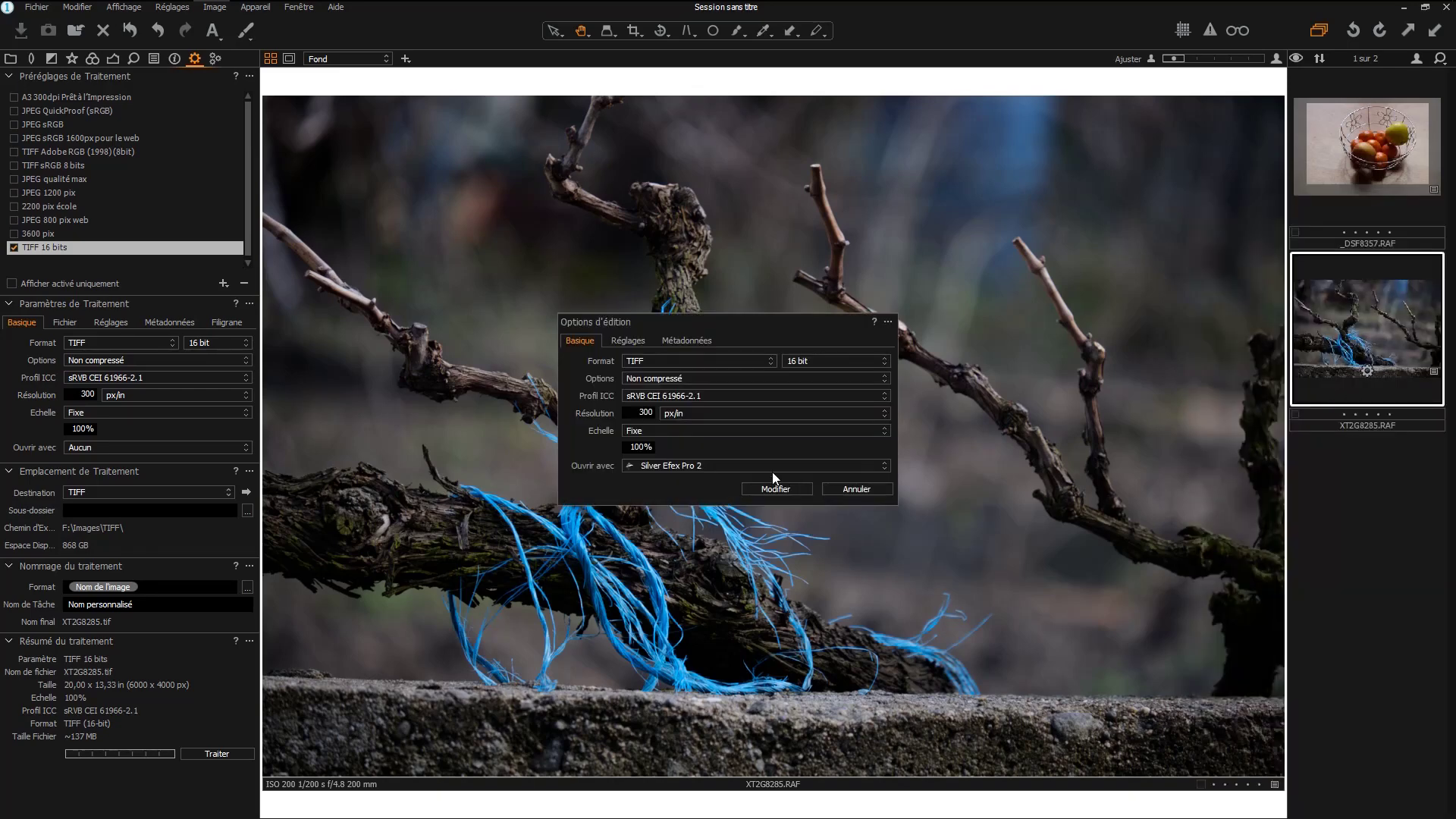
{"action": "left_click", "coordinate": [744, 465]}
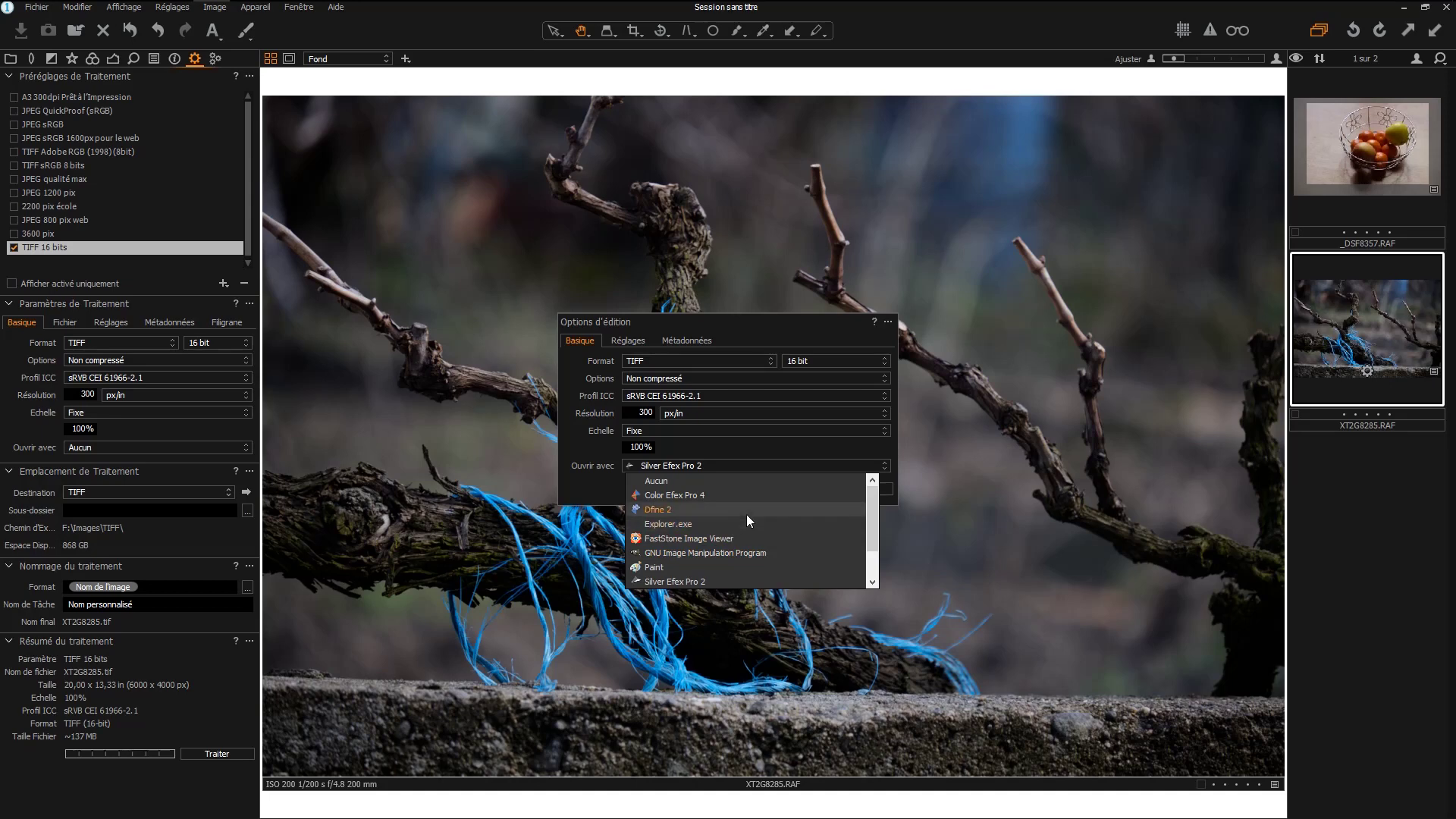
{"action": "scroll", "coordinate": [704, 546], "scroll_direction": "down", "scroll_amount": 1}
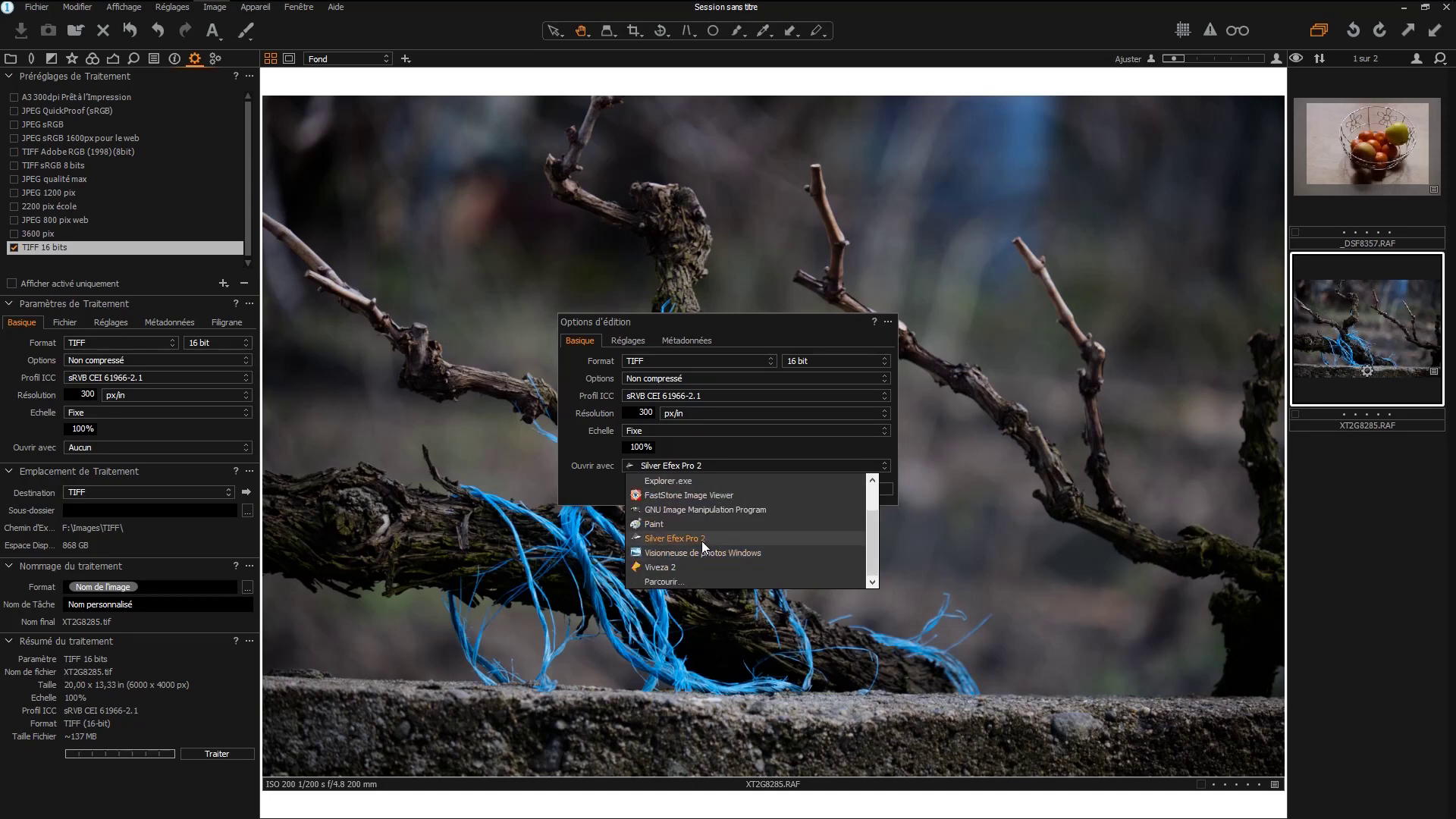
{"action": "scroll", "coordinate": [702, 540], "scroll_direction": "up", "scroll_amount": 1}
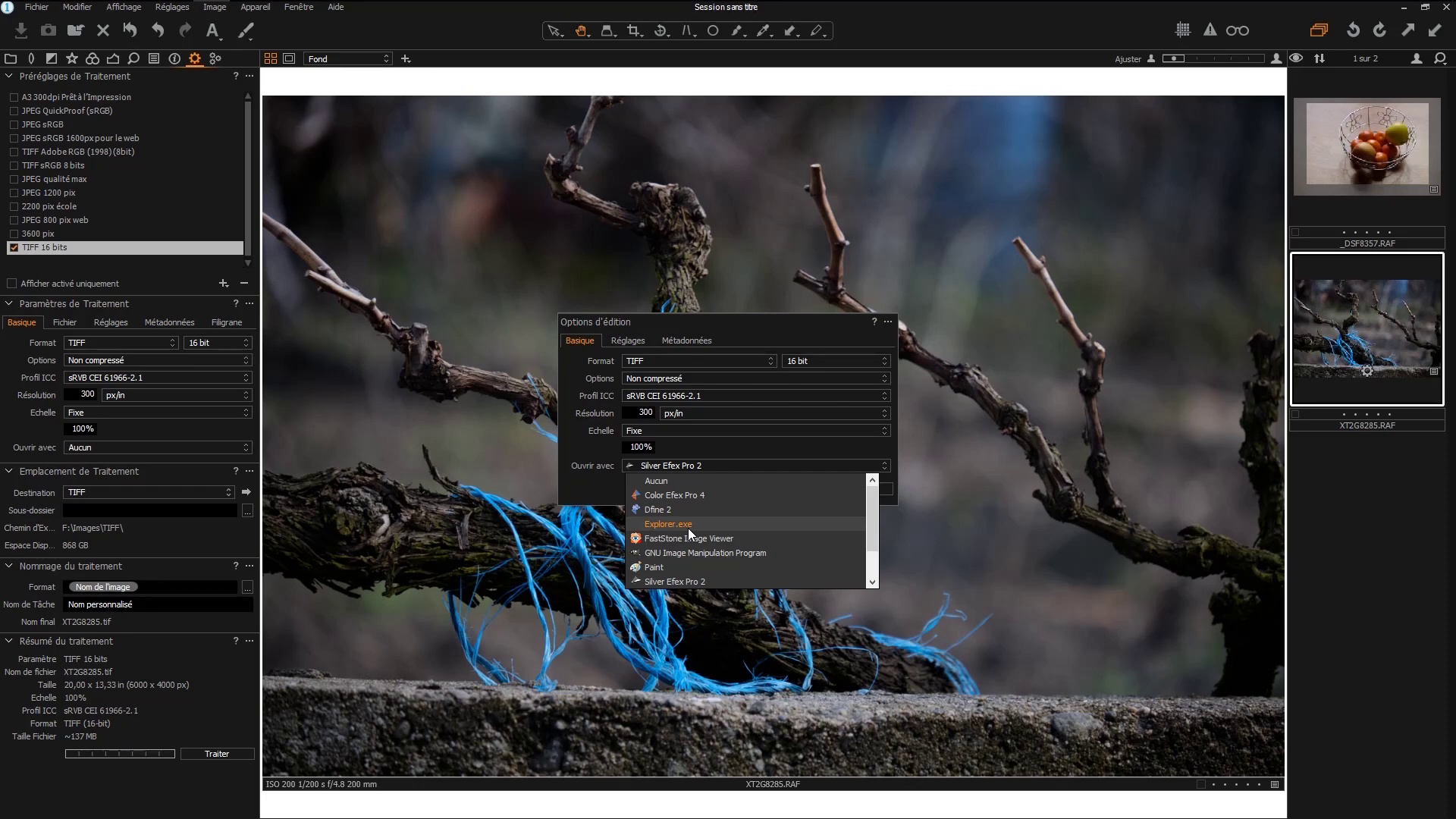
{"action": "left_click", "coordinate": [580, 485]}
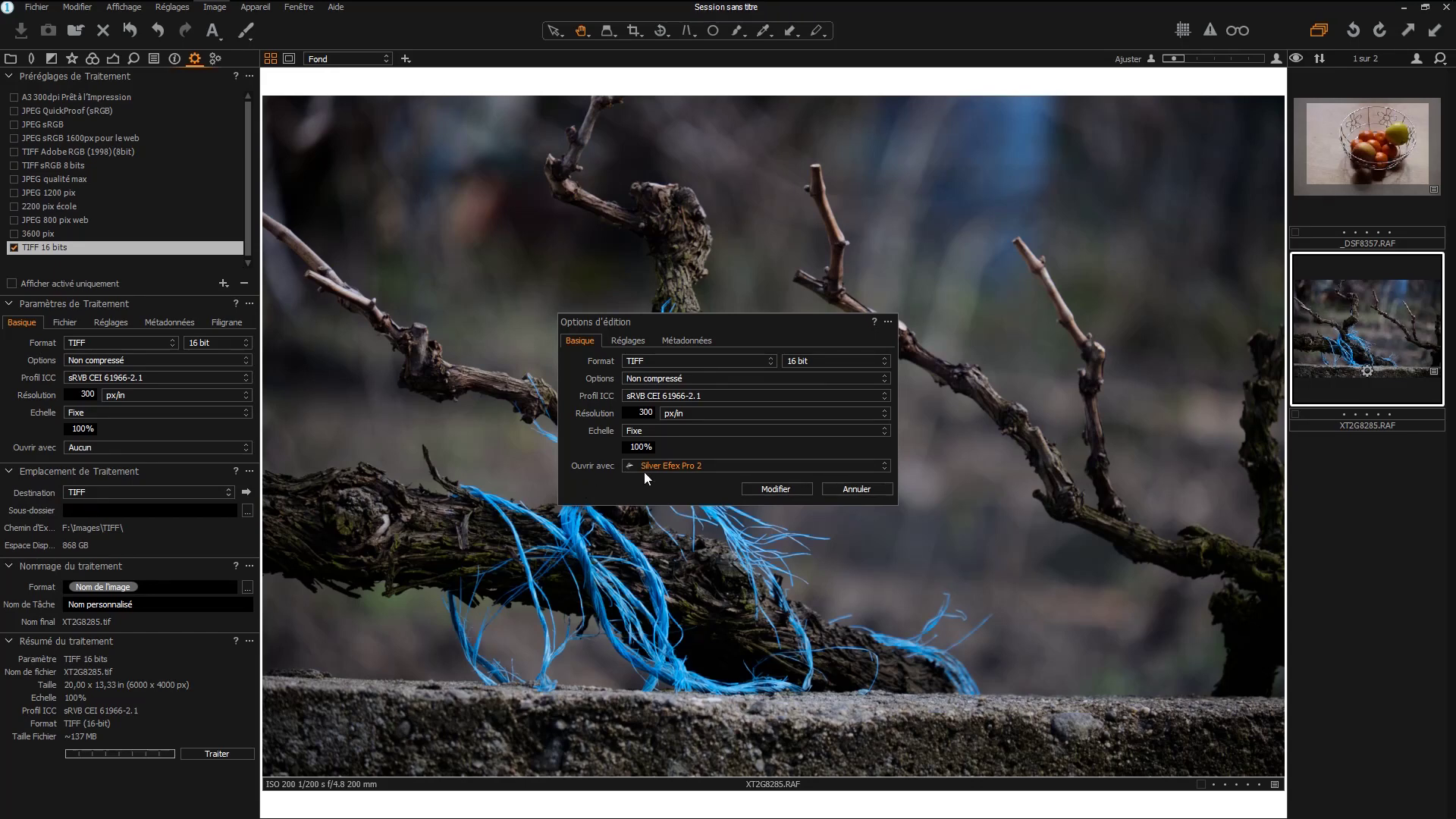
{"action": "left_click", "coordinate": [664, 465]}
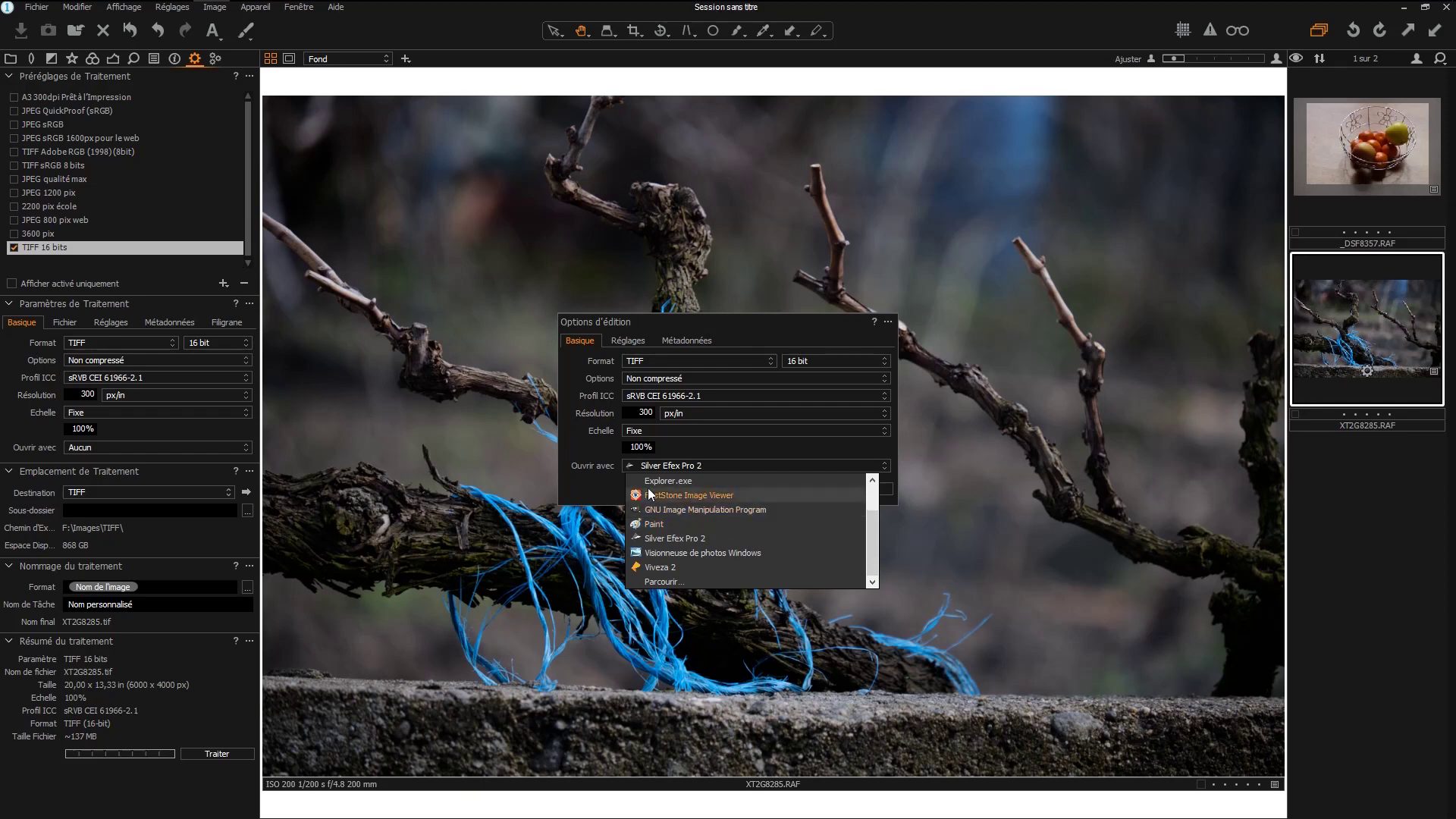
{"action": "left_click", "coordinate": [585, 480]}
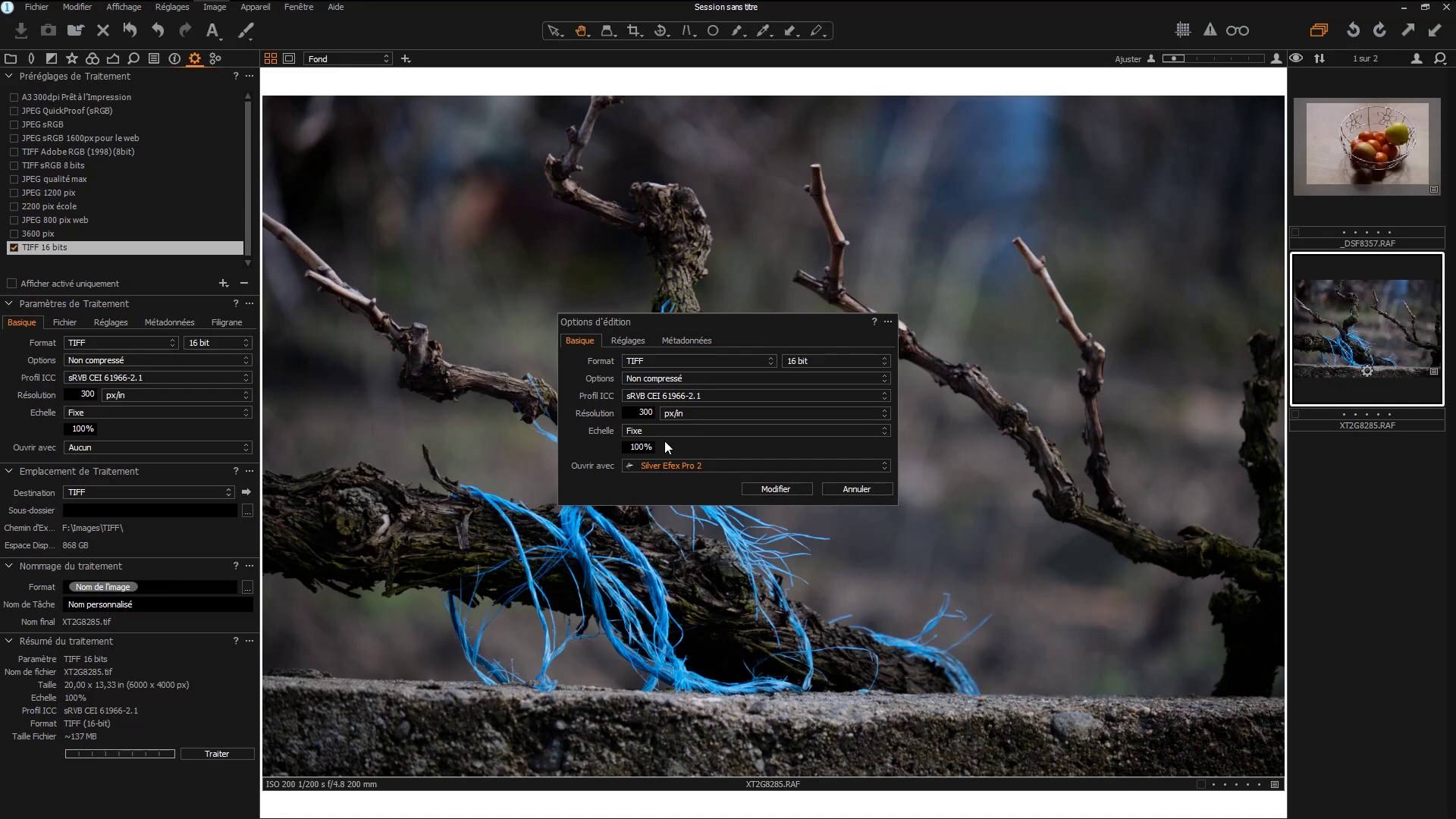
Cancel the export options, process the photo as a 16-bit TIFF, and show the TIFF folder.
{"action": "left_click", "coordinate": [852, 488]}
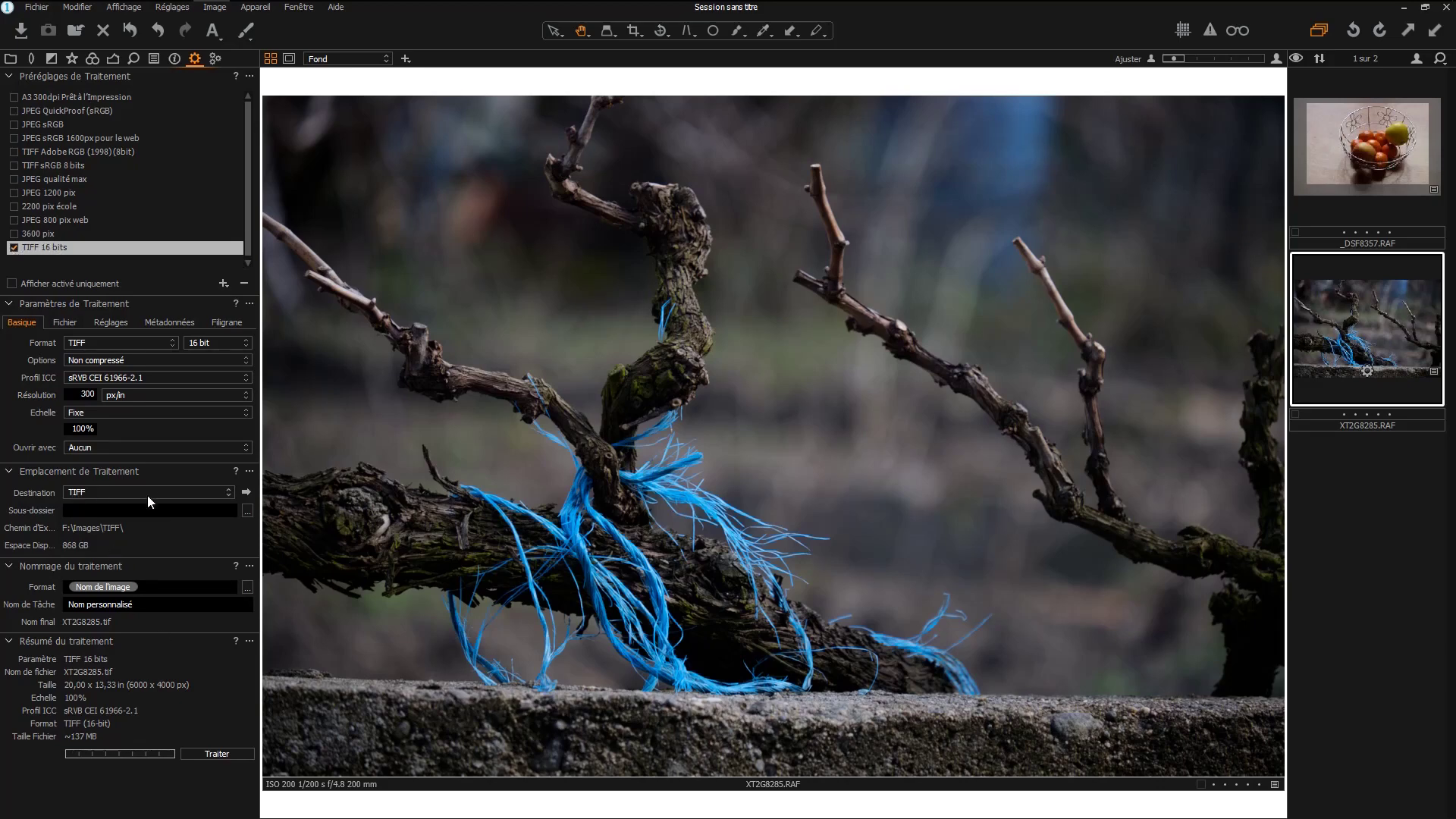
{"action": "left_click", "coordinate": [203, 754]}
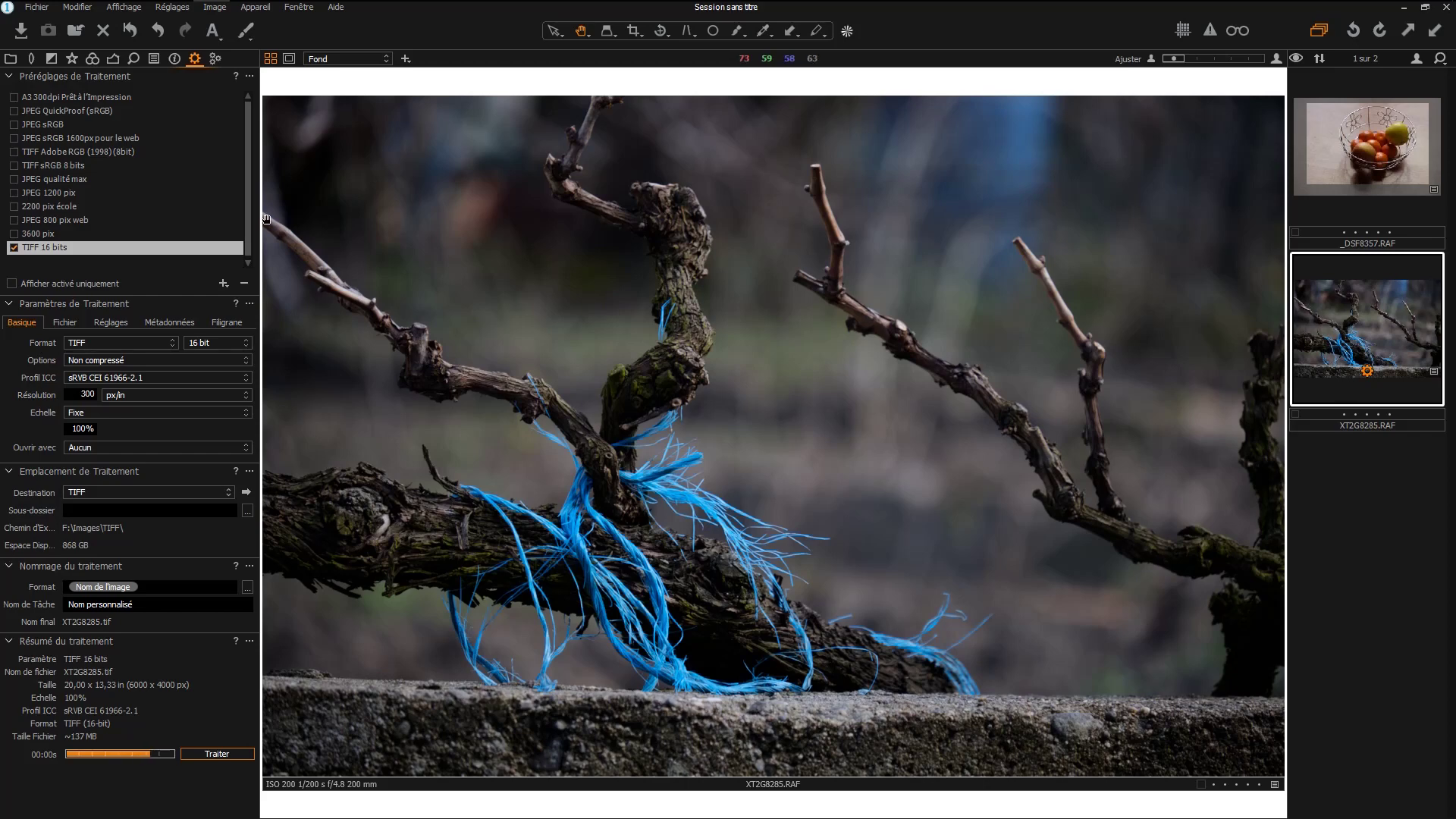
{"action": "left_click", "coordinate": [285, 16]}
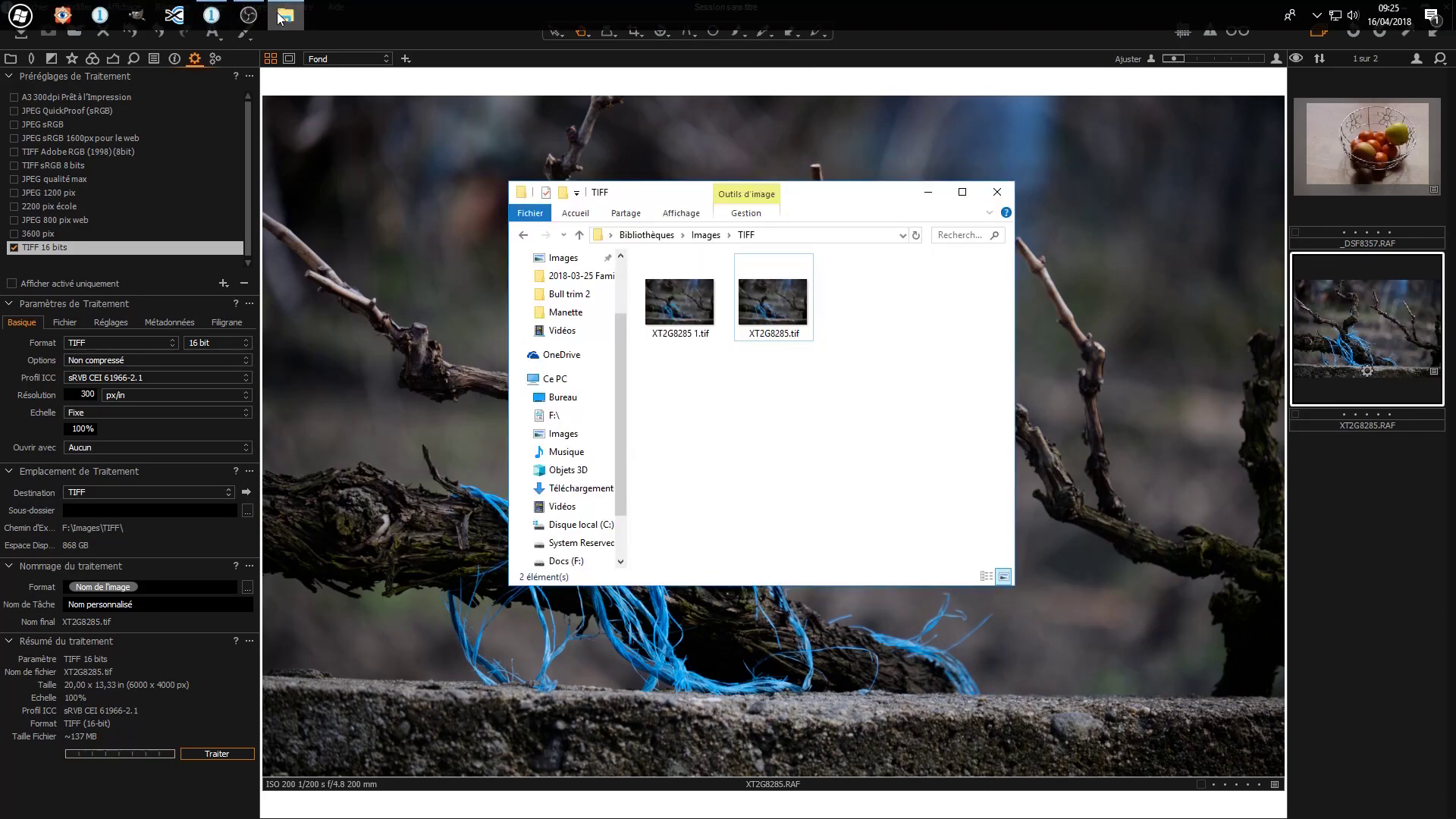
Permanently delete the duplicate XT2G8285 1.tif.
{"action": "left_click", "coordinate": [701, 325]}
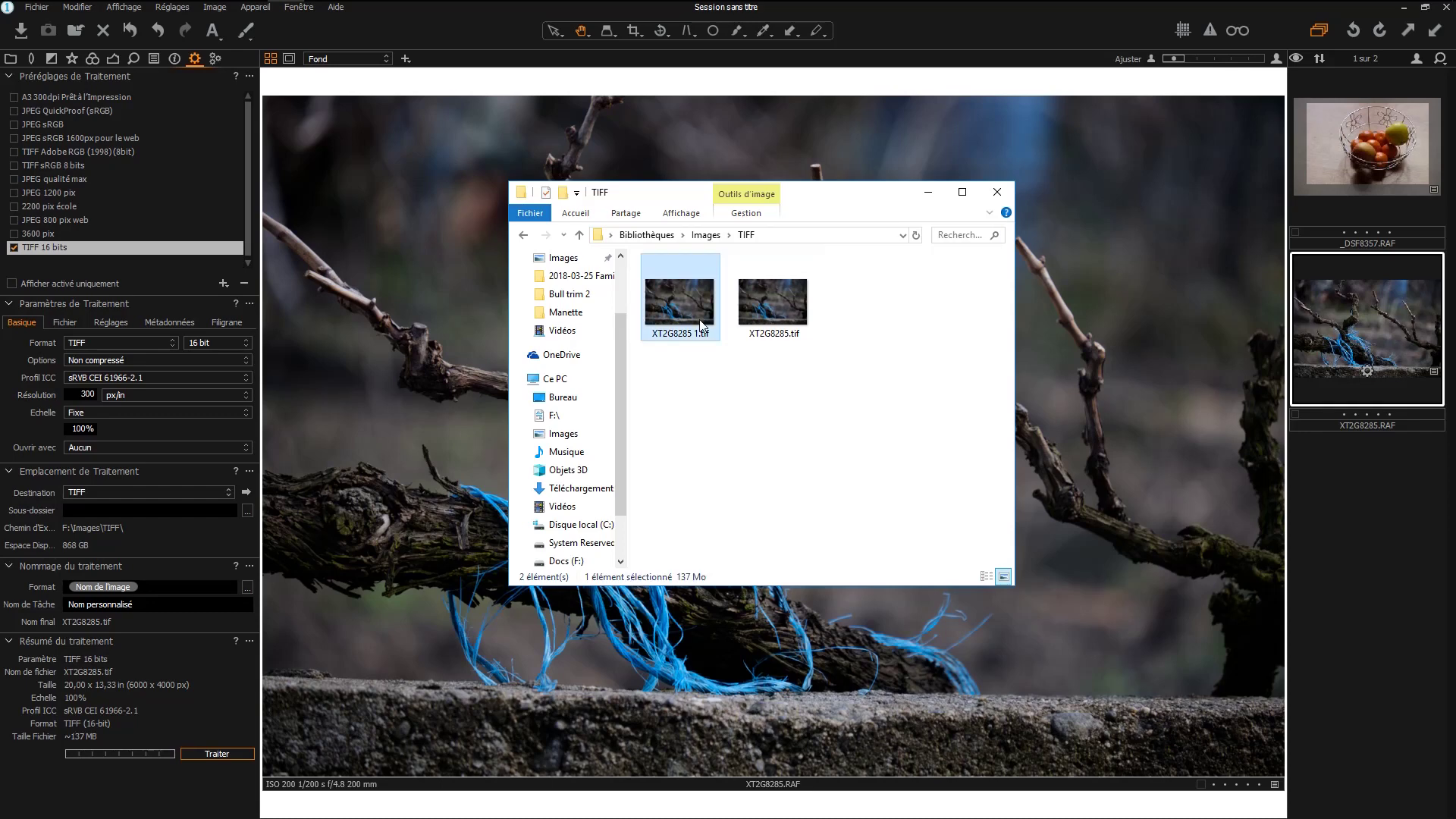
{"action": "key", "text": "shift+Delete"}
{"action": "key", "text": "Return"}
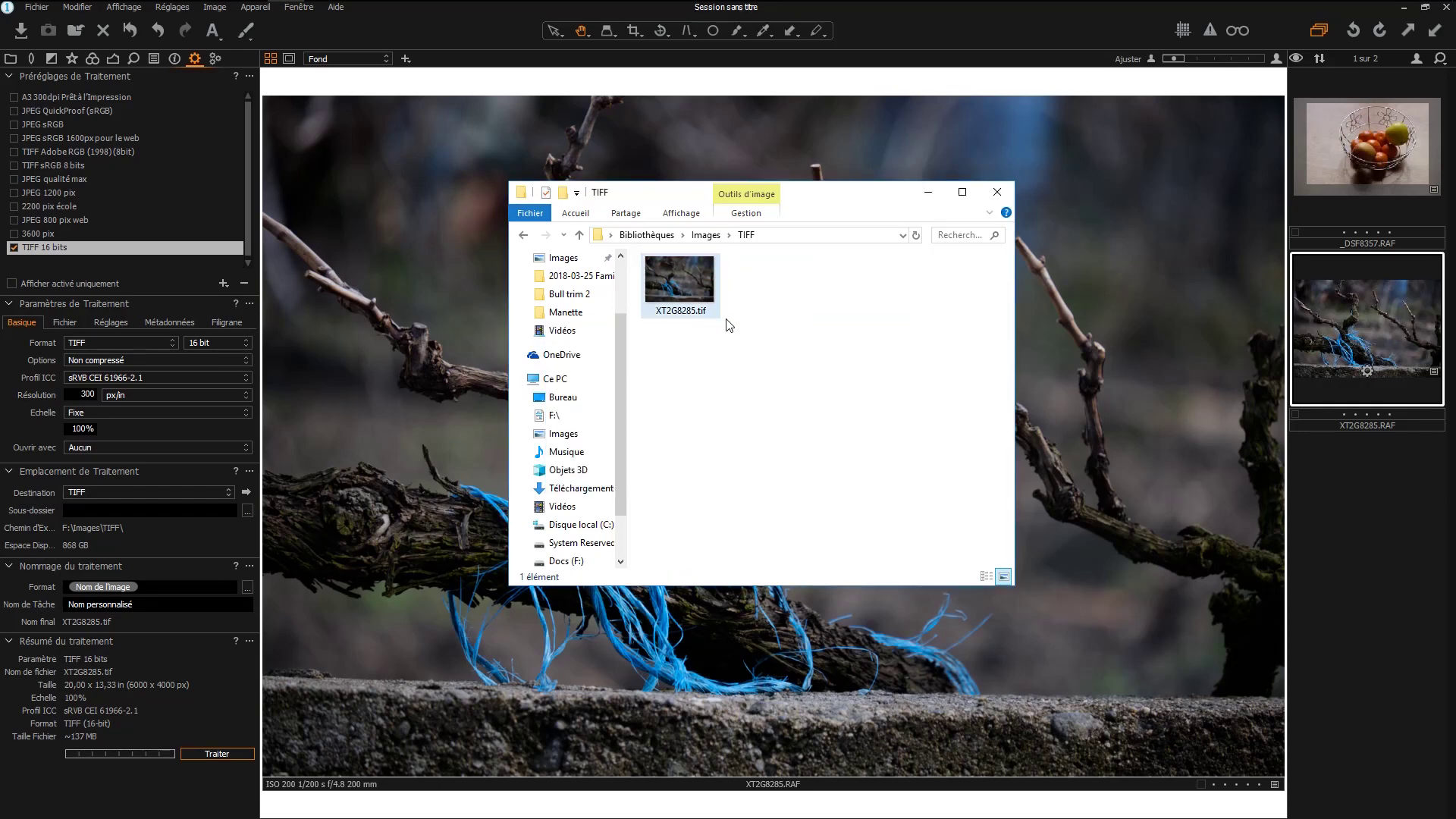
Open the properties of XT2G8285.tif.
{"action": "left_click_drag", "start_coordinate": [866, 181], "coordinate": [867, 189]}
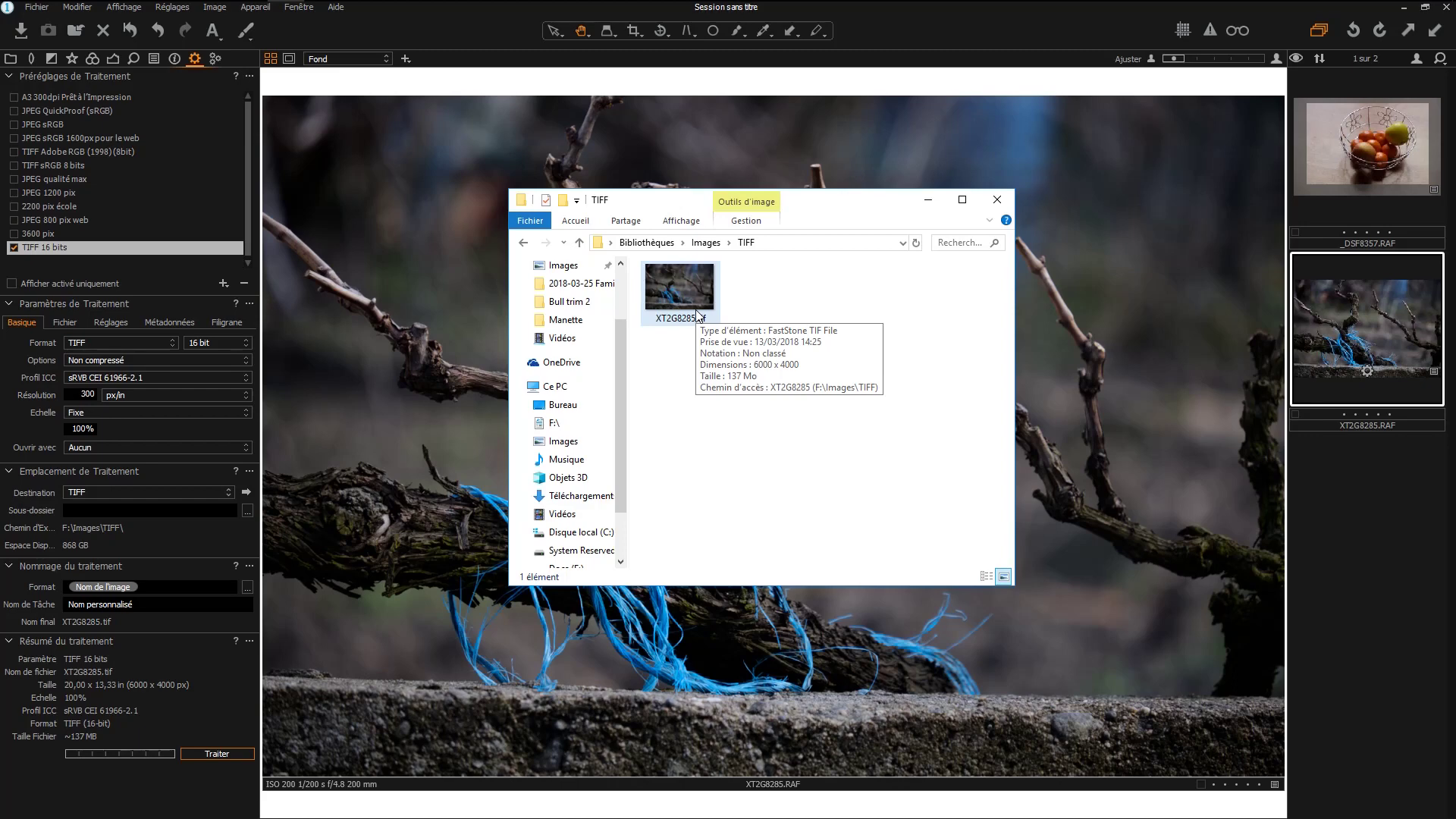
{"action": "right_click", "coordinate": [683, 297]}
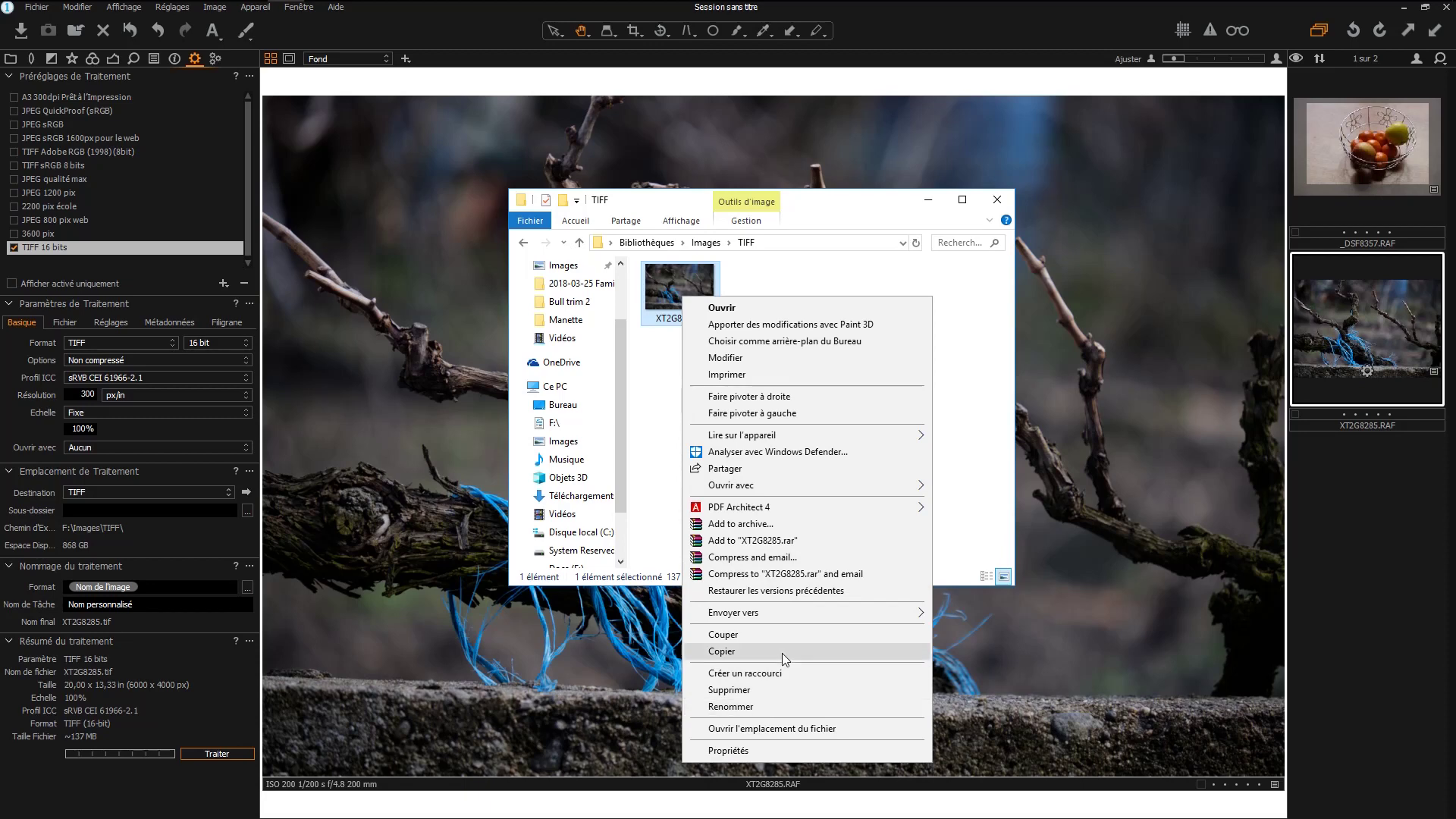
{"action": "mouse_move", "coordinate": [784, 485]}
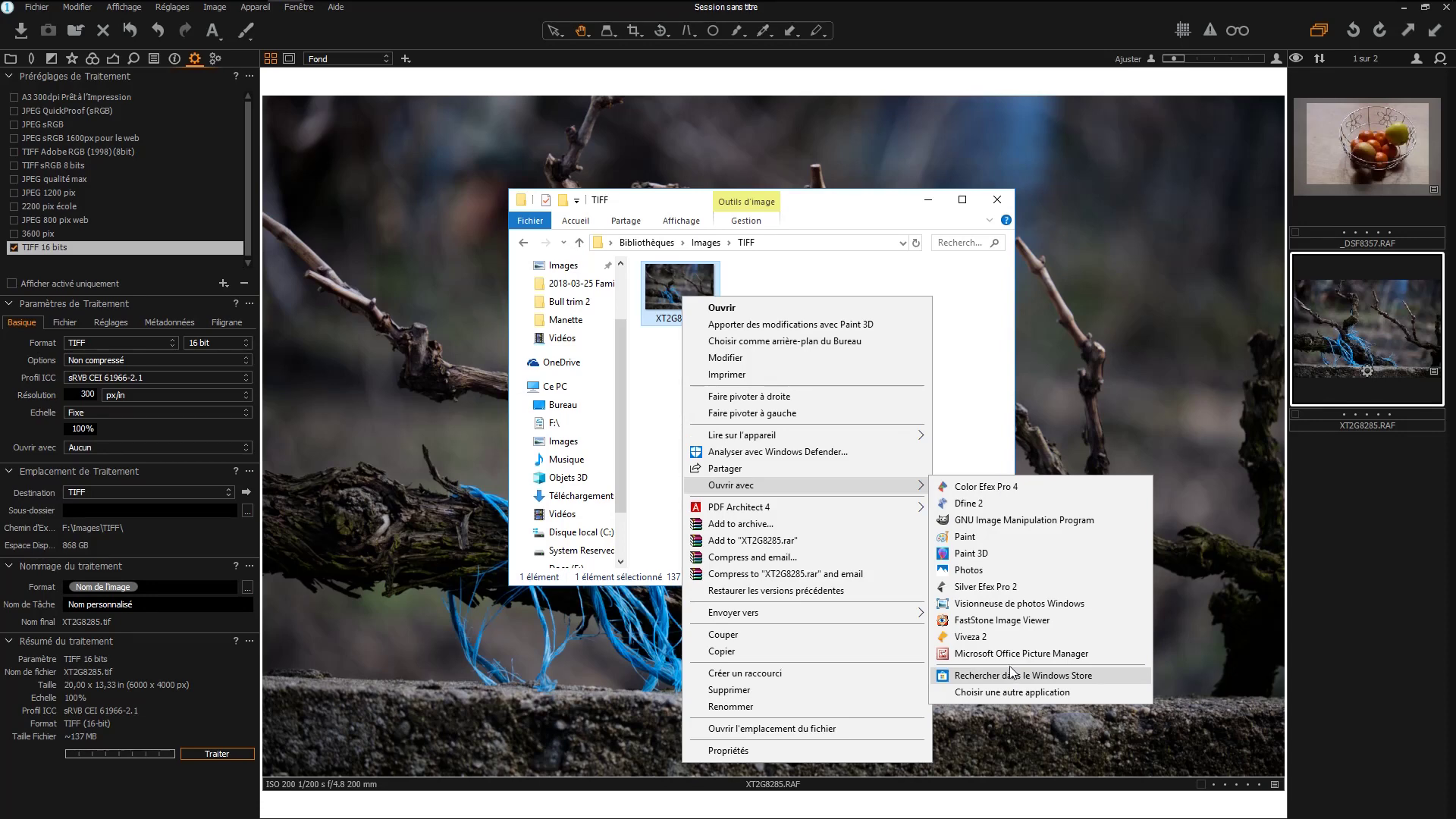
{"action": "left_click", "coordinate": [784, 754]}
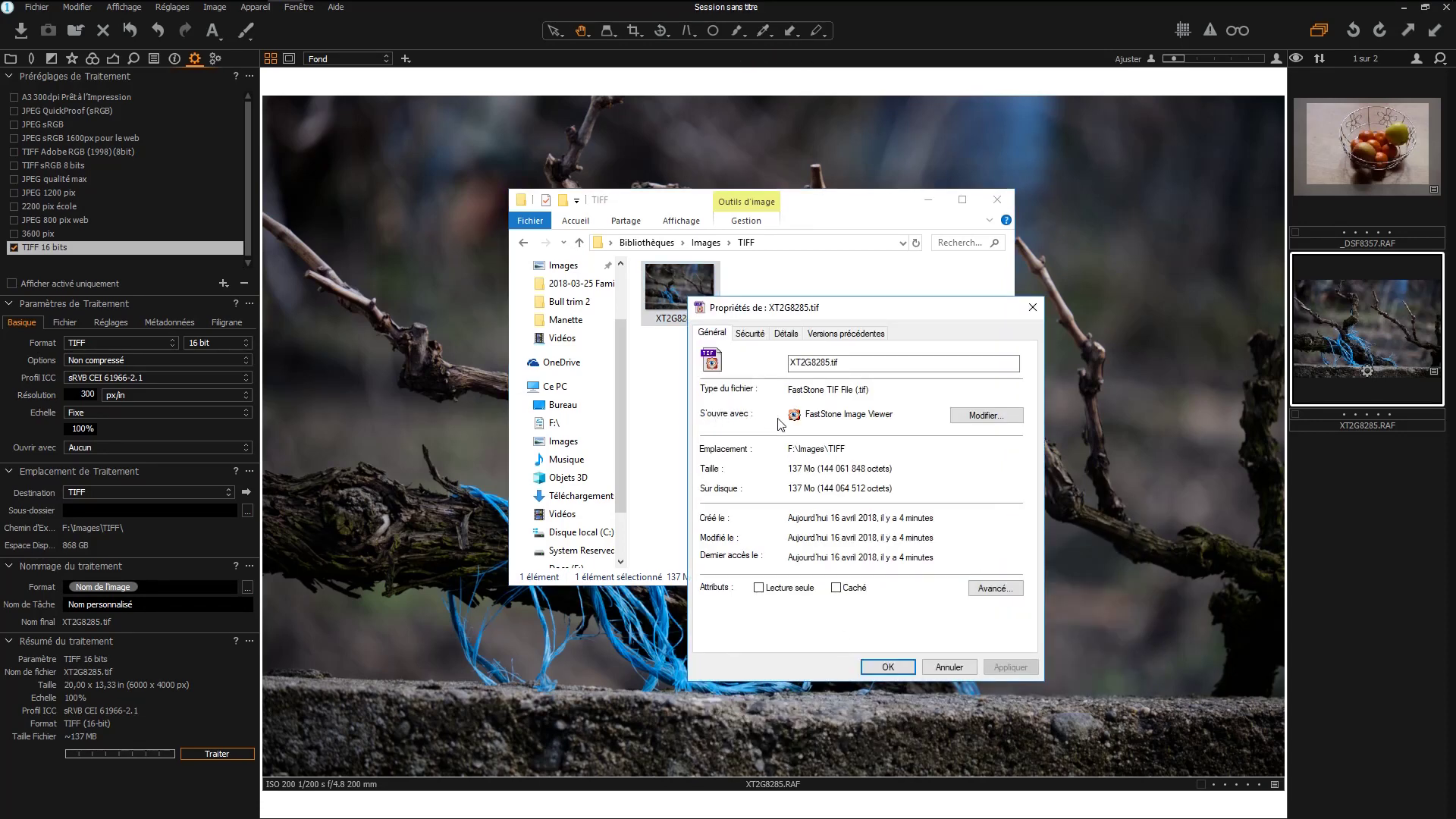
In the .tif app chooser, expand the app list and browse this PC for another application.
{"action": "left_click", "coordinate": [985, 416]}
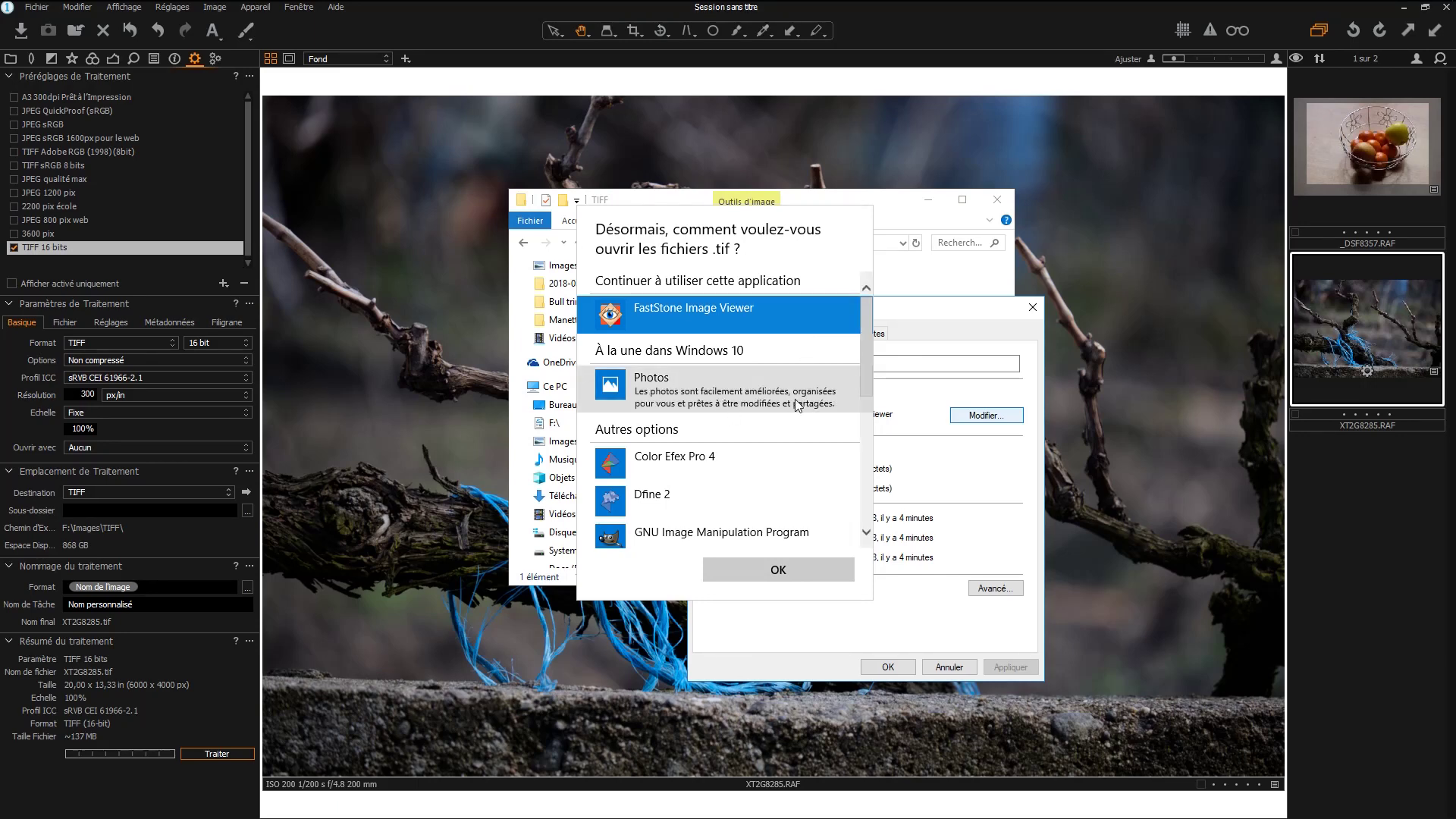
{"action": "scroll", "coordinate": [810, 387], "scroll_direction": "down", "scroll_amount": 2}
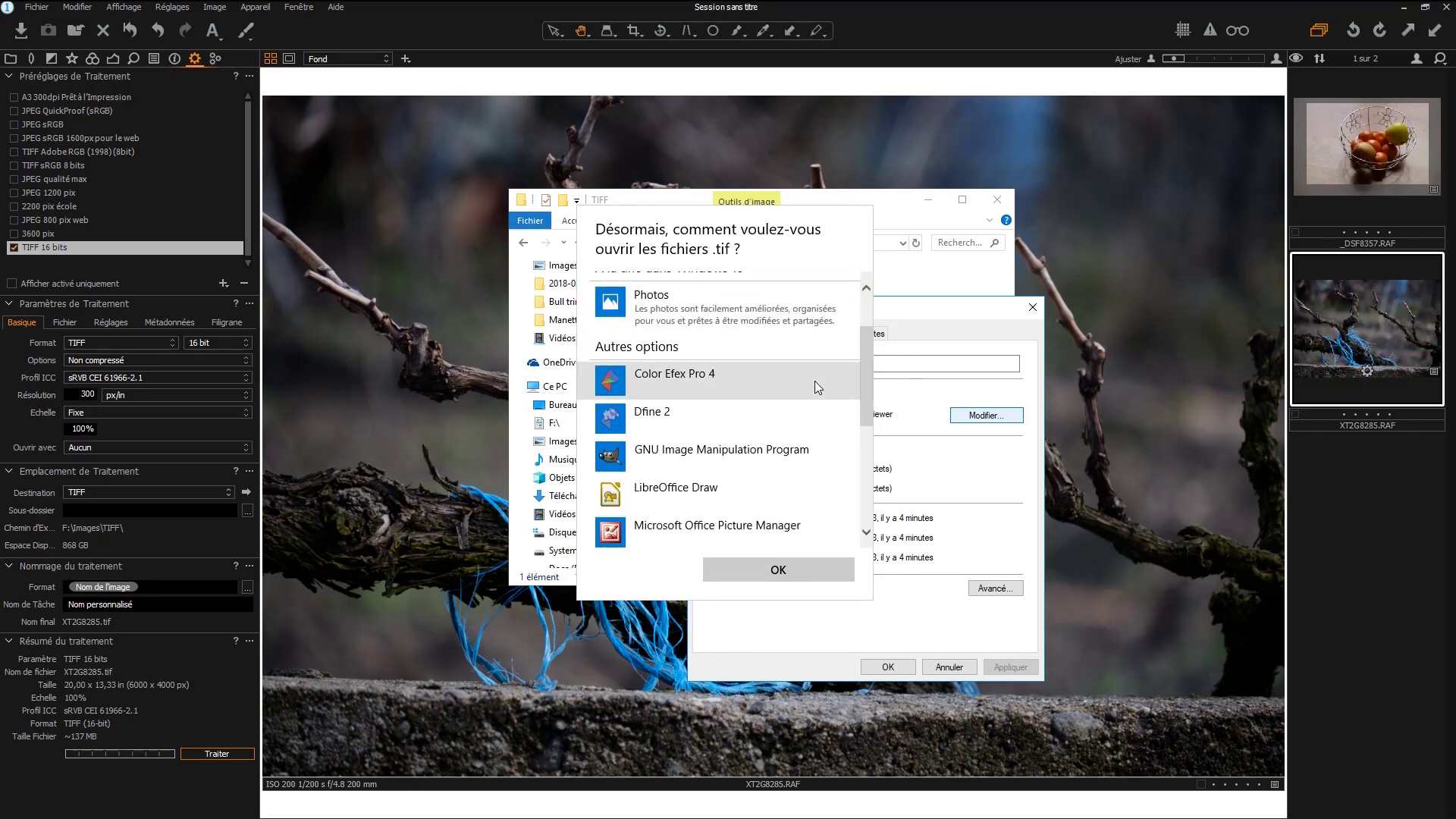
{"action": "scroll", "coordinate": [811, 377], "scroll_direction": "down", "scroll_amount": 3}
{"action": "scroll", "coordinate": [811, 378], "scroll_direction": "down", "scroll_amount": 3}
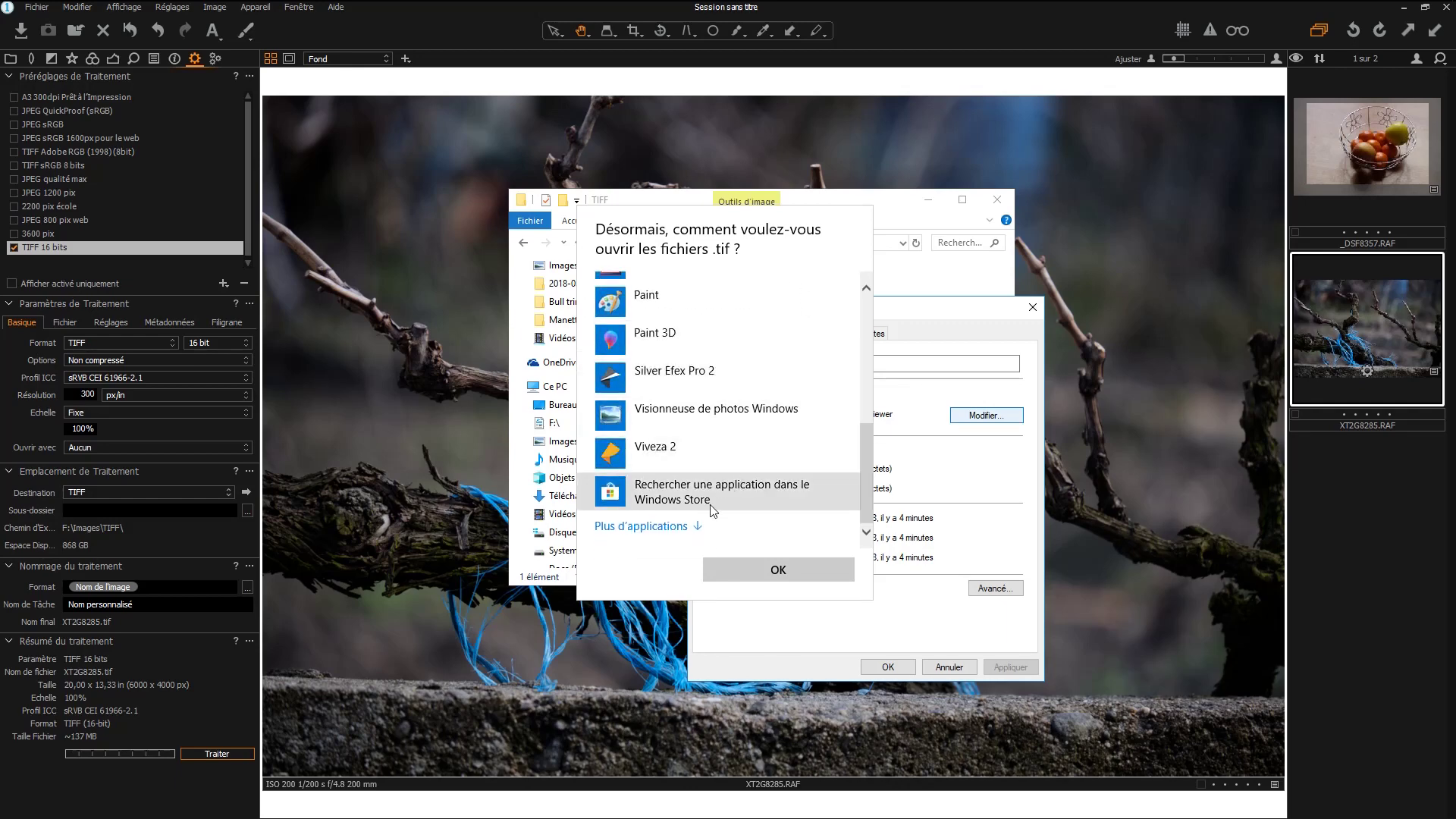
{"action": "left_click", "coordinate": [659, 530]}
{"action": "scroll", "coordinate": [773, 452], "scroll_direction": "down", "scroll_amount": 3}
{"action": "scroll", "coordinate": [773, 453], "scroll_direction": "down", "scroll_amount": 3}
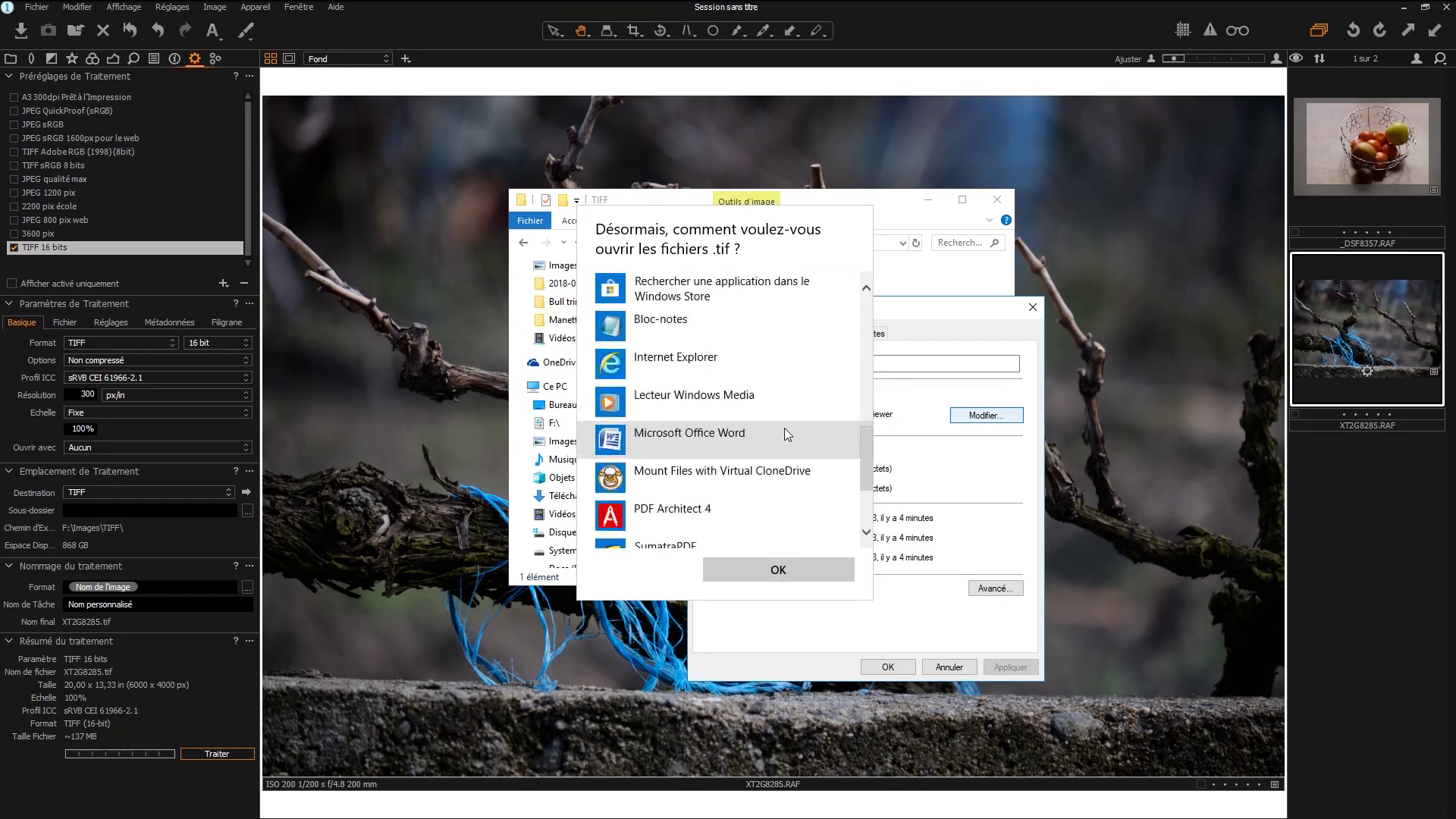
{"action": "scroll", "coordinate": [784, 427], "scroll_direction": "down", "scroll_amount": 2}
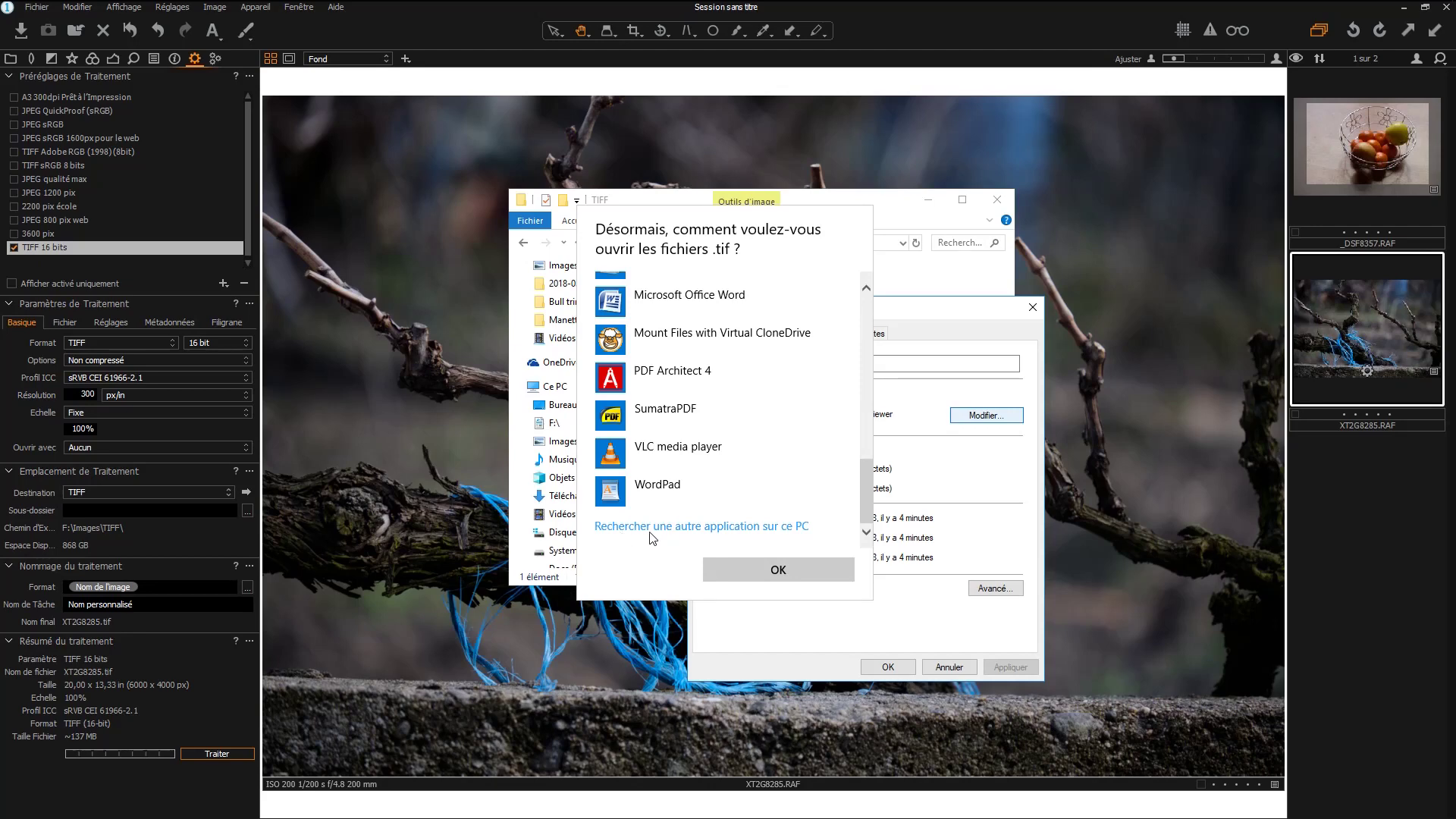
{"action": "left_click", "coordinate": [713, 527]}
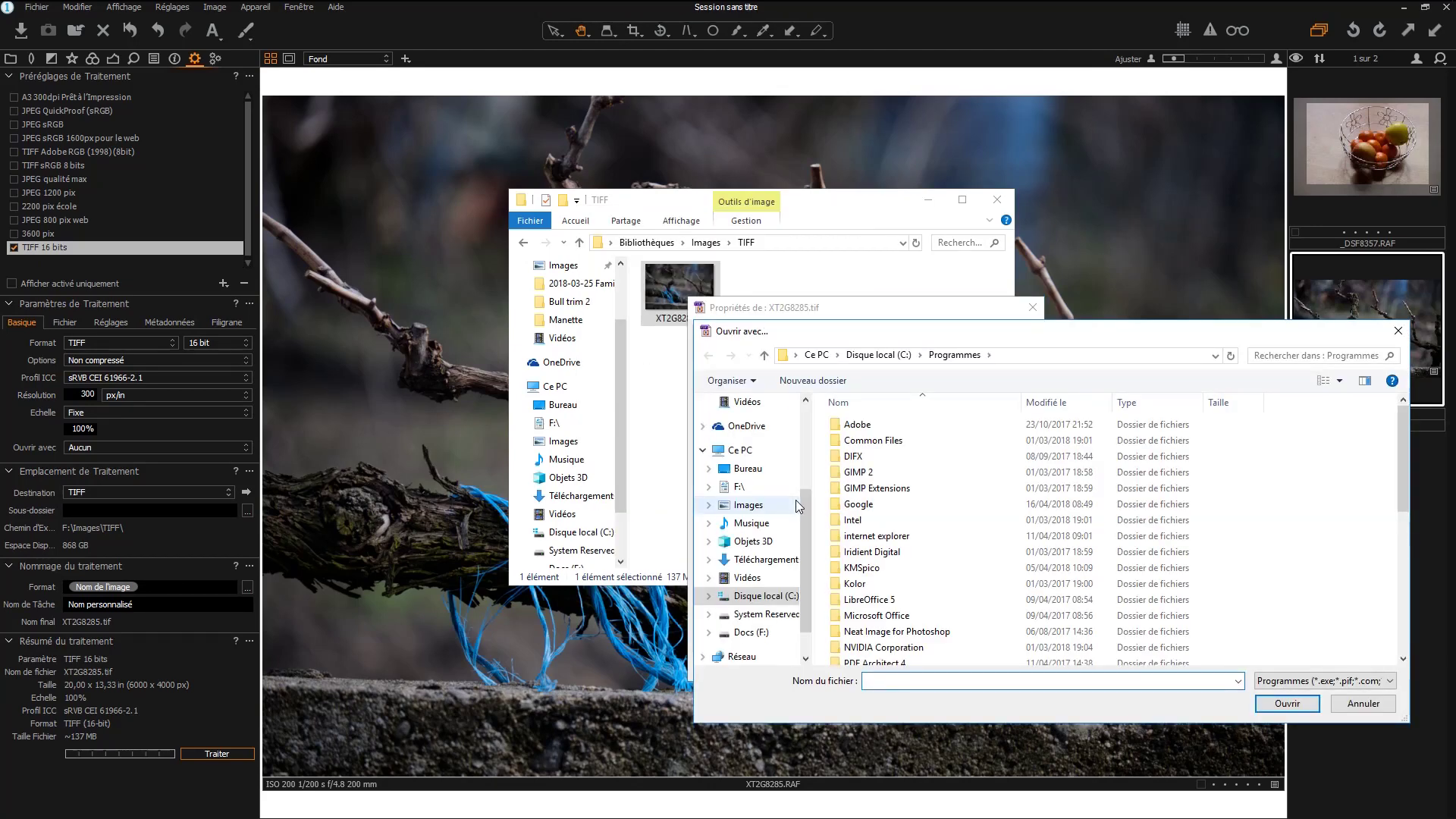
Browse the Programmes folder into Google > Nik Collection.
{"action": "left_click_drag", "start_coordinate": [1121, 334], "coordinate": [861, 201]}
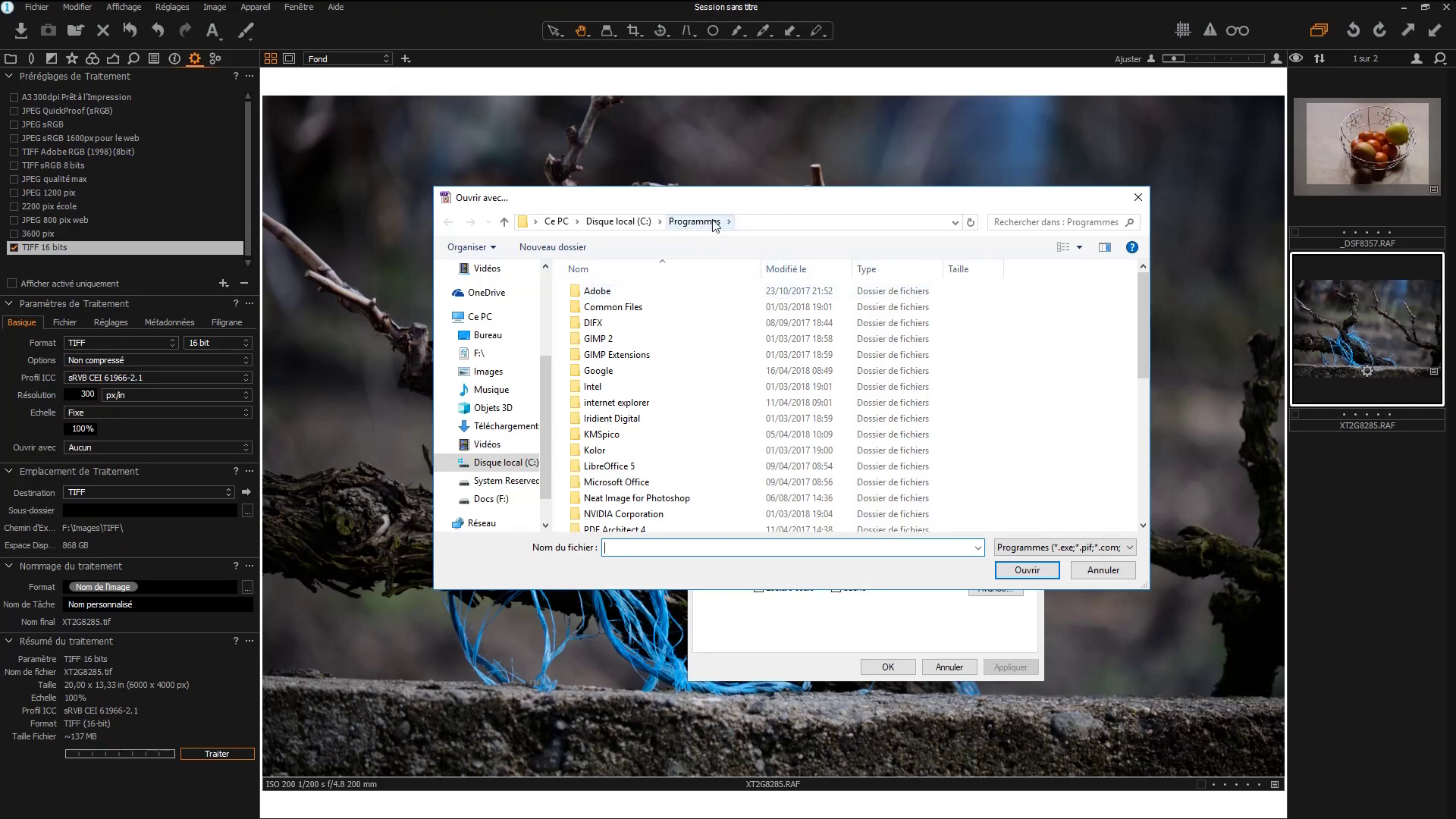
{"action": "scroll", "coordinate": [664, 336], "scroll_direction": "down", "scroll_amount": 2}
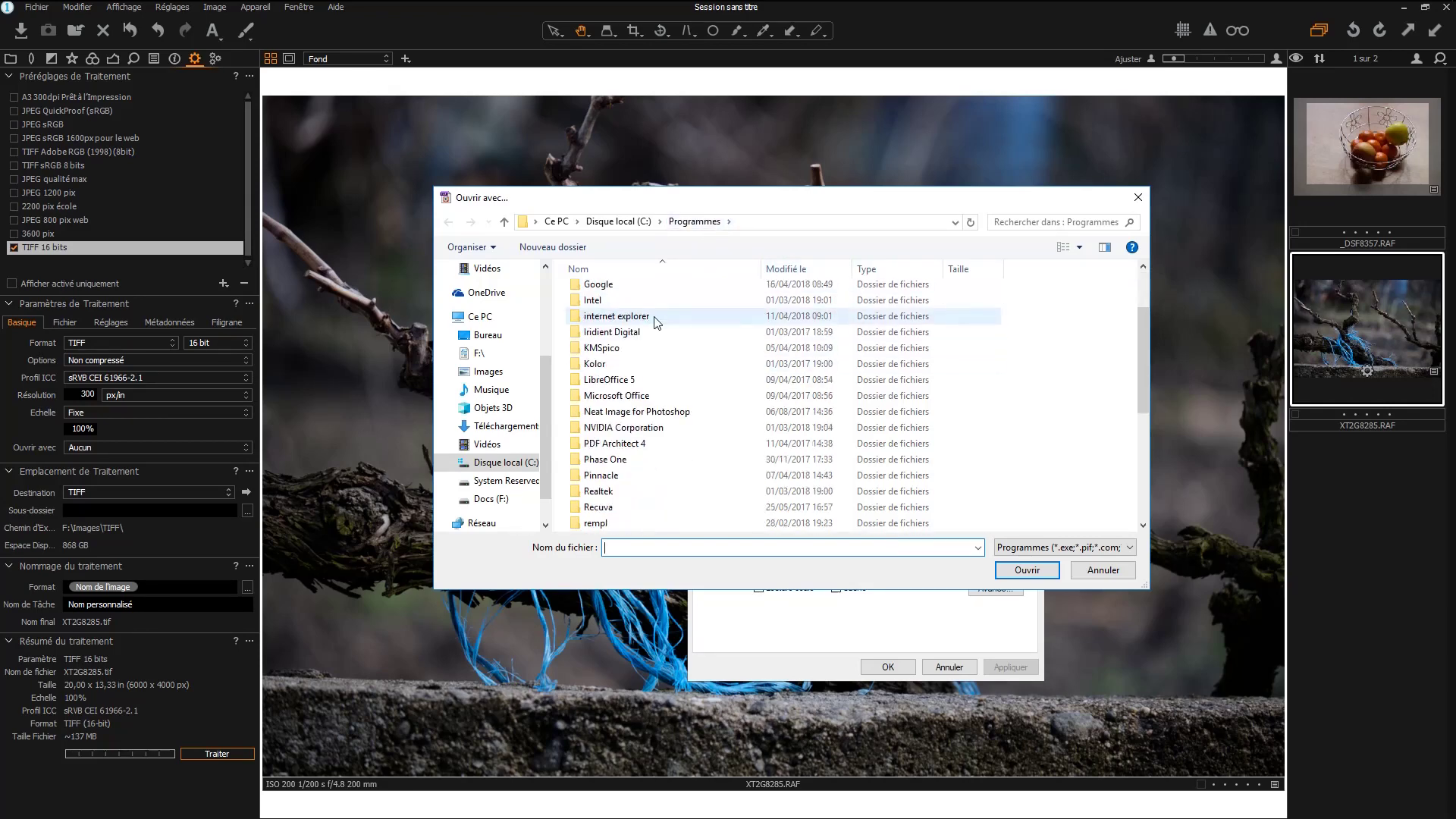
{"action": "scroll", "coordinate": [664, 337], "scroll_direction": "down", "scroll_amount": 3}
{"action": "scroll", "coordinate": [664, 337], "scroll_direction": "down", "scroll_amount": 2}
{"action": "scroll", "coordinate": [665, 341], "scroll_direction": "up", "scroll_amount": 5}
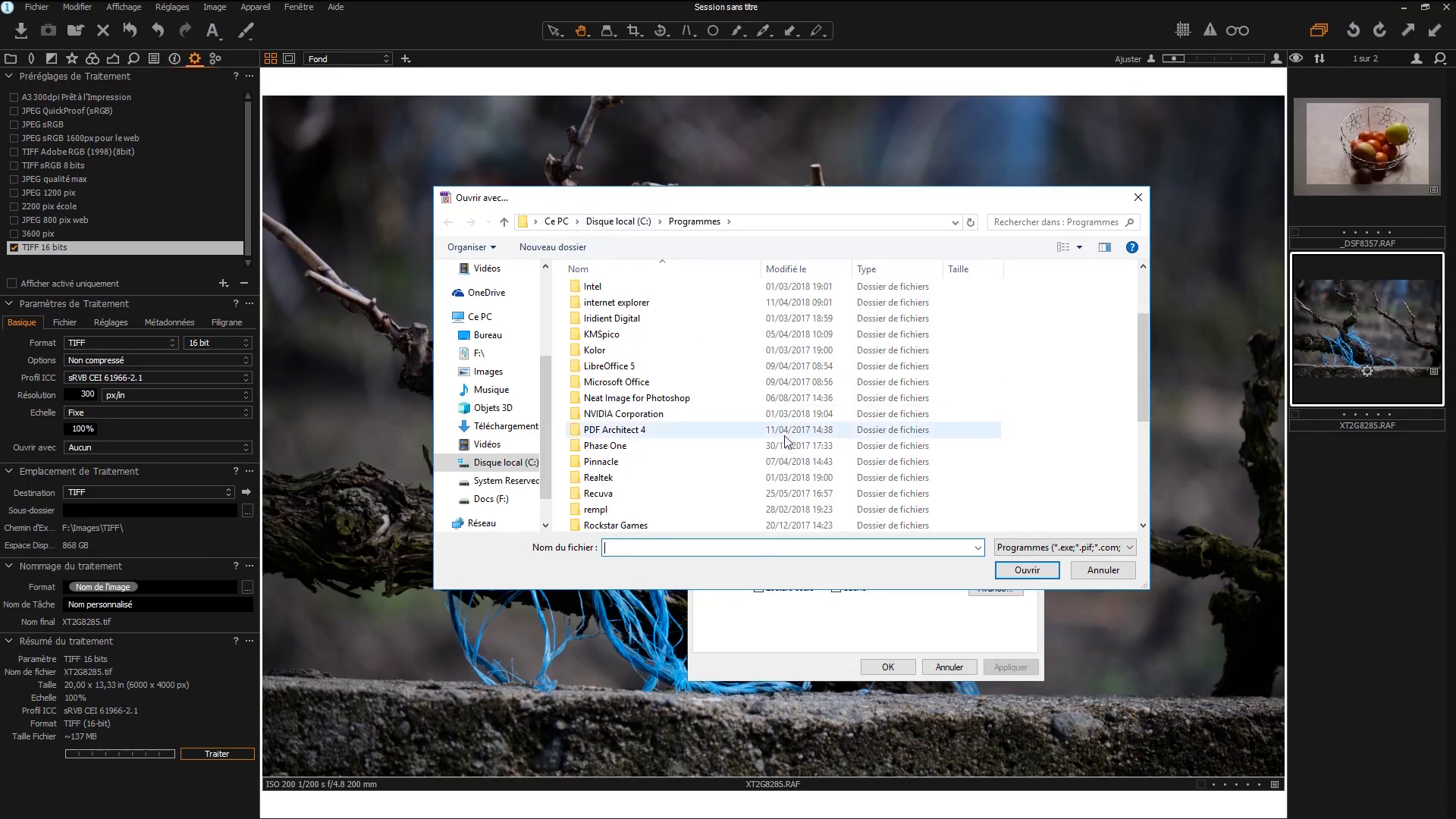
{"action": "scroll", "coordinate": [785, 440], "scroll_direction": "up", "scroll_amount": 3}
{"action": "scroll", "coordinate": [682, 409], "scroll_direction": "up", "scroll_amount": 3}
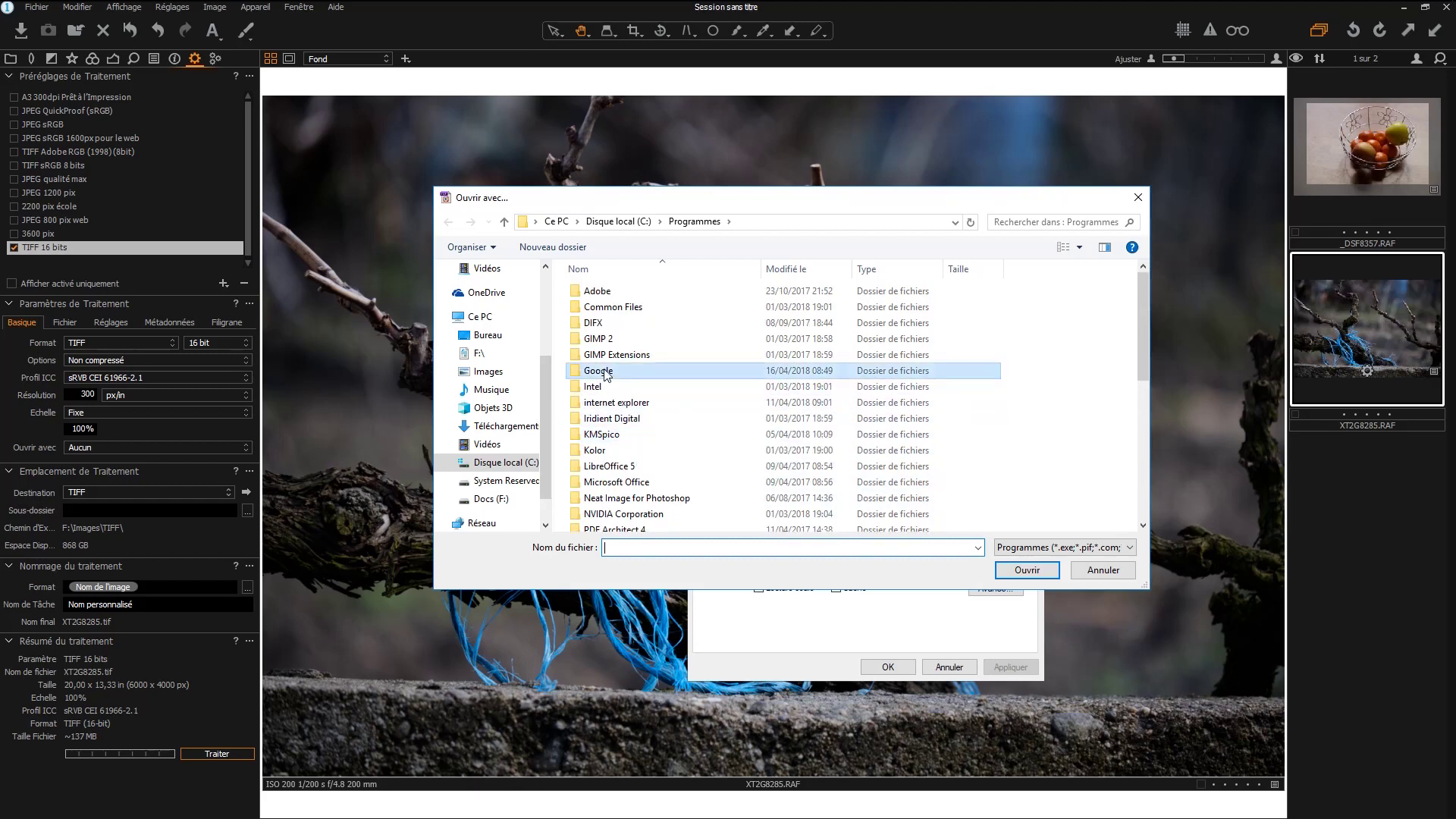
{"action": "double_click", "coordinate": [614, 373]}
{"action": "double_click", "coordinate": [609, 294]}
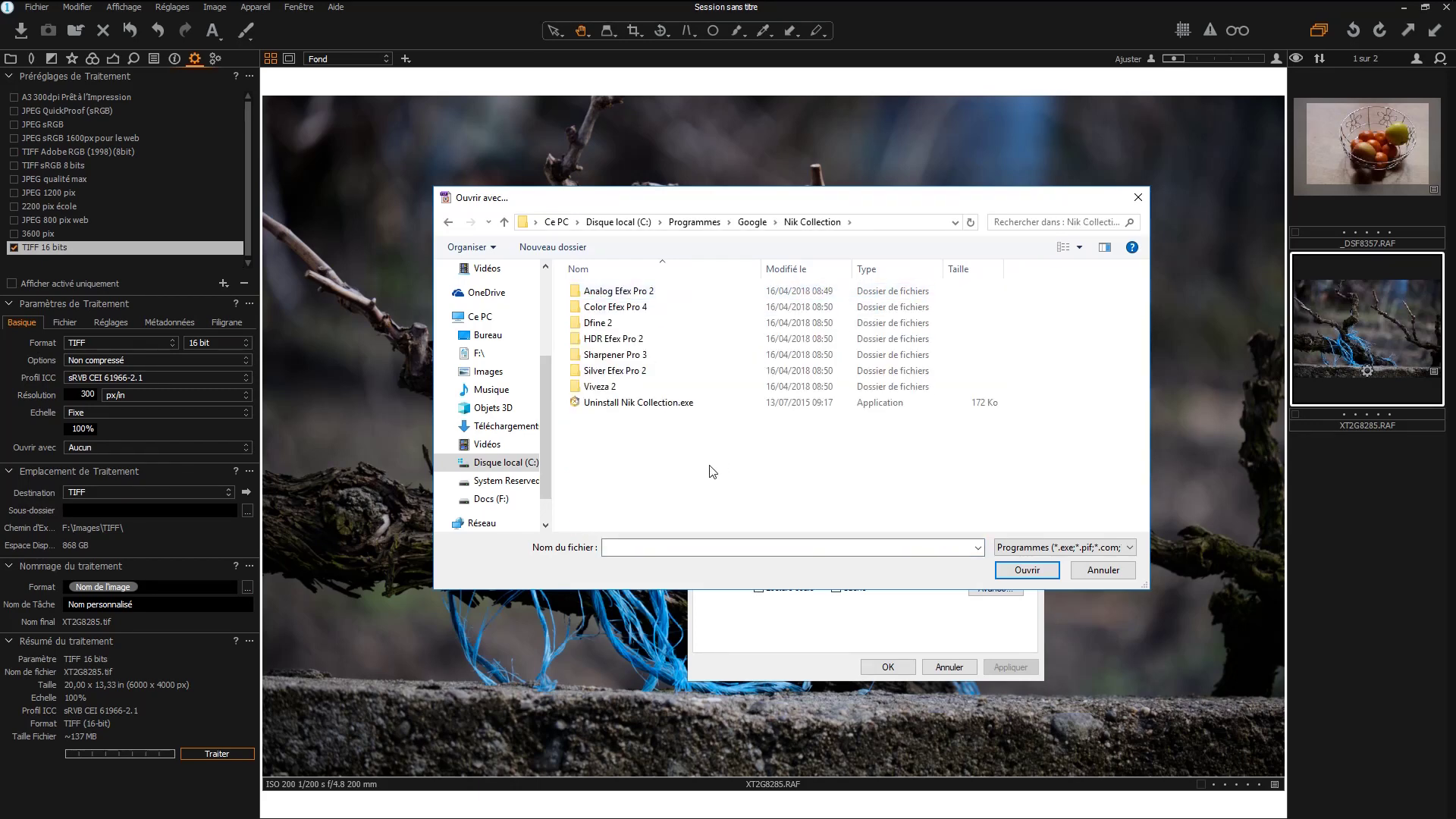
Choose Silver Efex Pro 2.exe from Silver Efex Pro 2 (64-Bit) as the .tif program.
{"action": "double_click", "coordinate": [618, 371]}
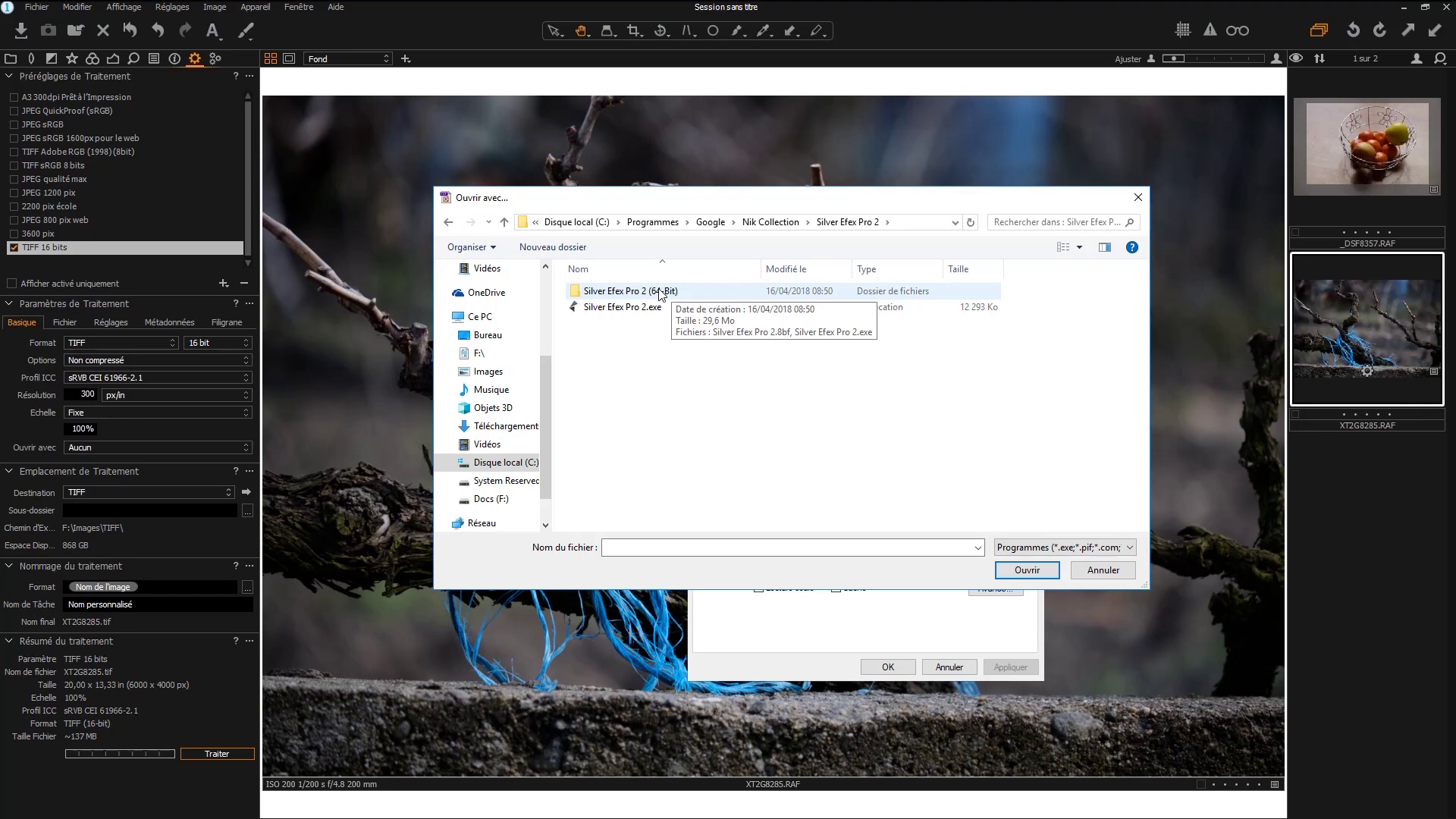
{"action": "double_click", "coordinate": [621, 293]}
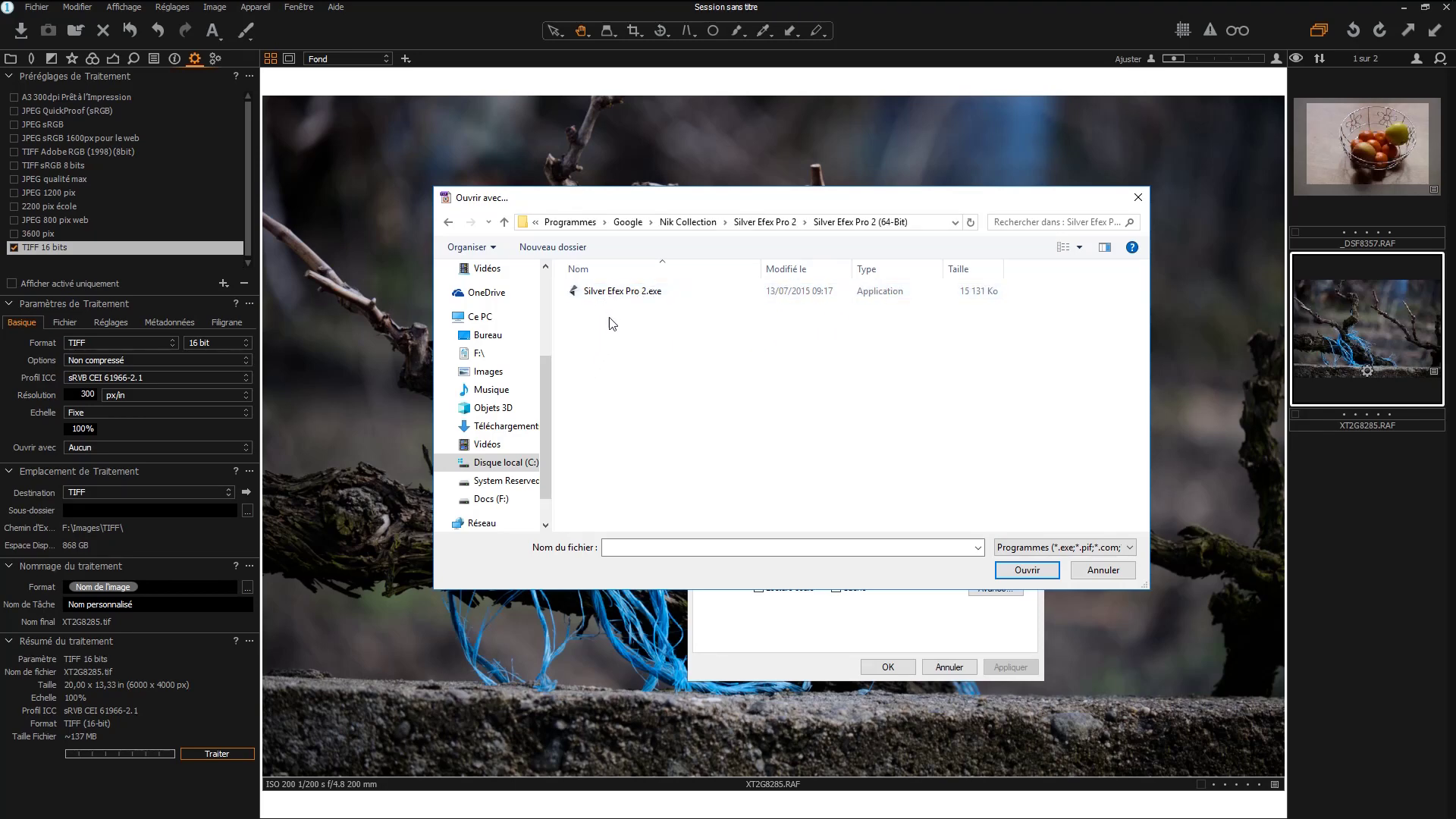
{"action": "left_click", "coordinate": [604, 296]}
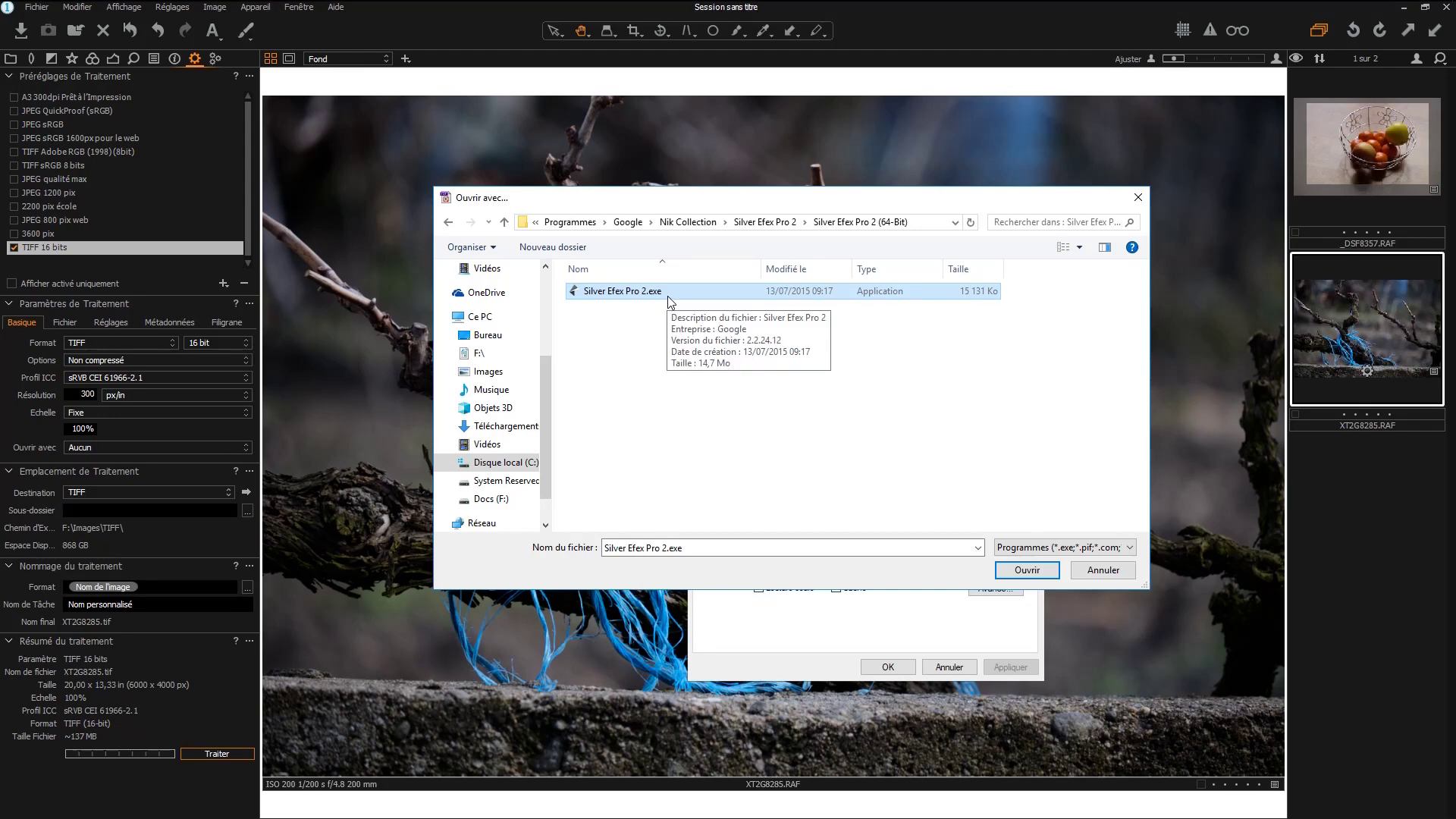
{"action": "left_click", "coordinate": [1031, 570]}
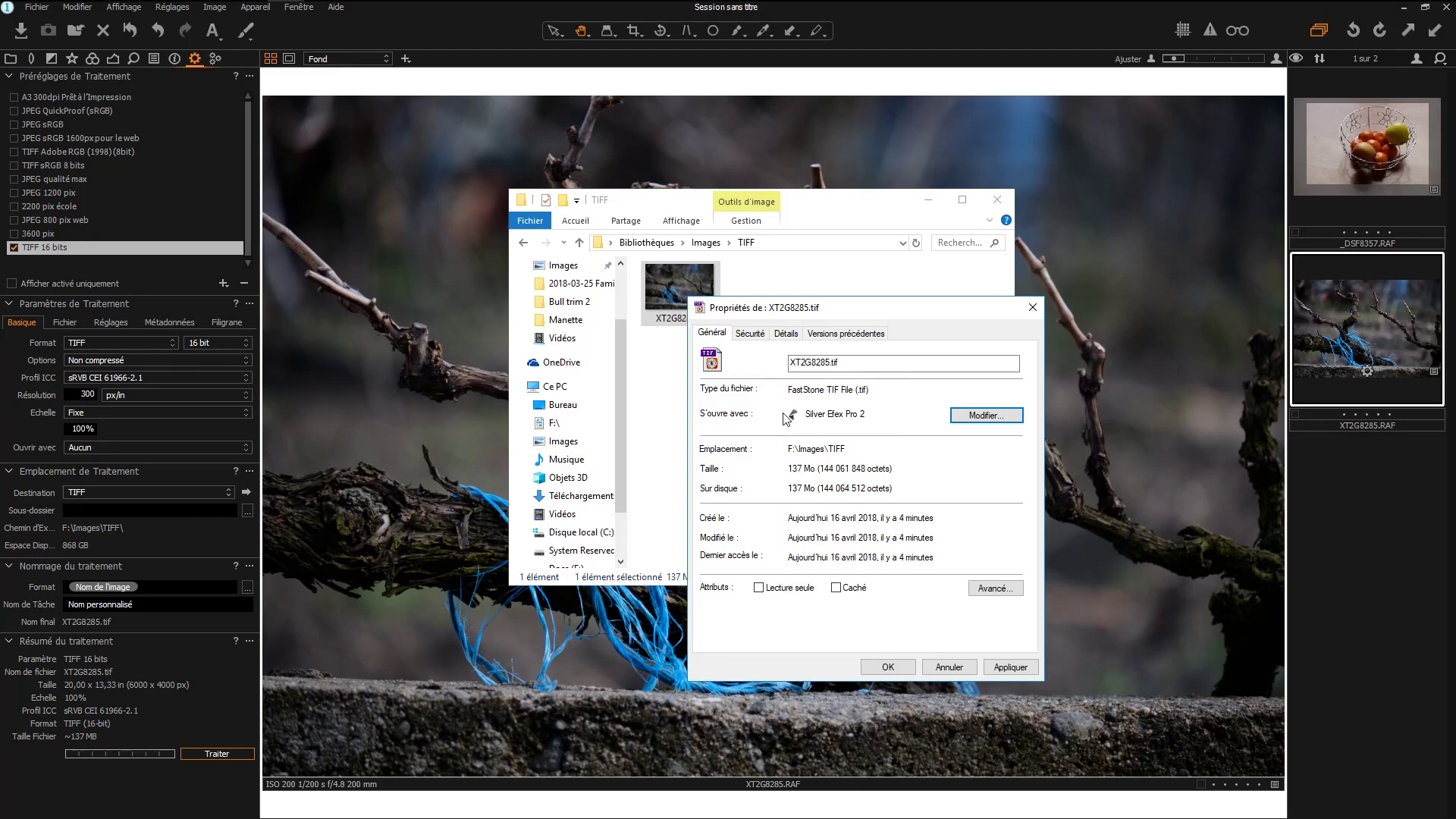
Apply Silver Efex Pro 2 as the .tif default, check the context menu, then reopen the properties.
{"action": "left_click", "coordinate": [1010, 667]}
{"action": "left_click", "coordinate": [906, 671]}
{"action": "right_click", "coordinate": [679, 293]}
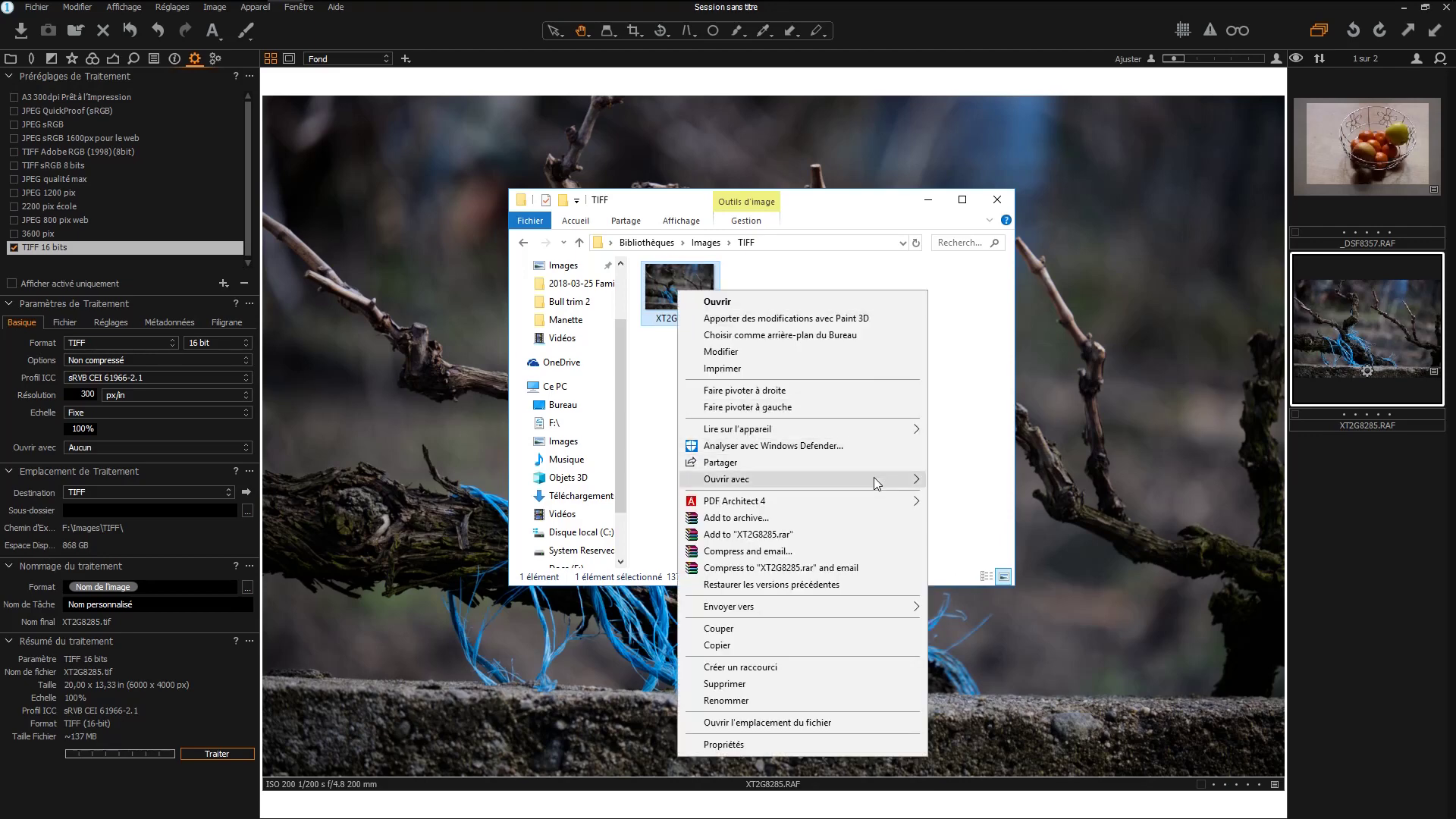
{"action": "mouse_move", "coordinate": [725, 480]}
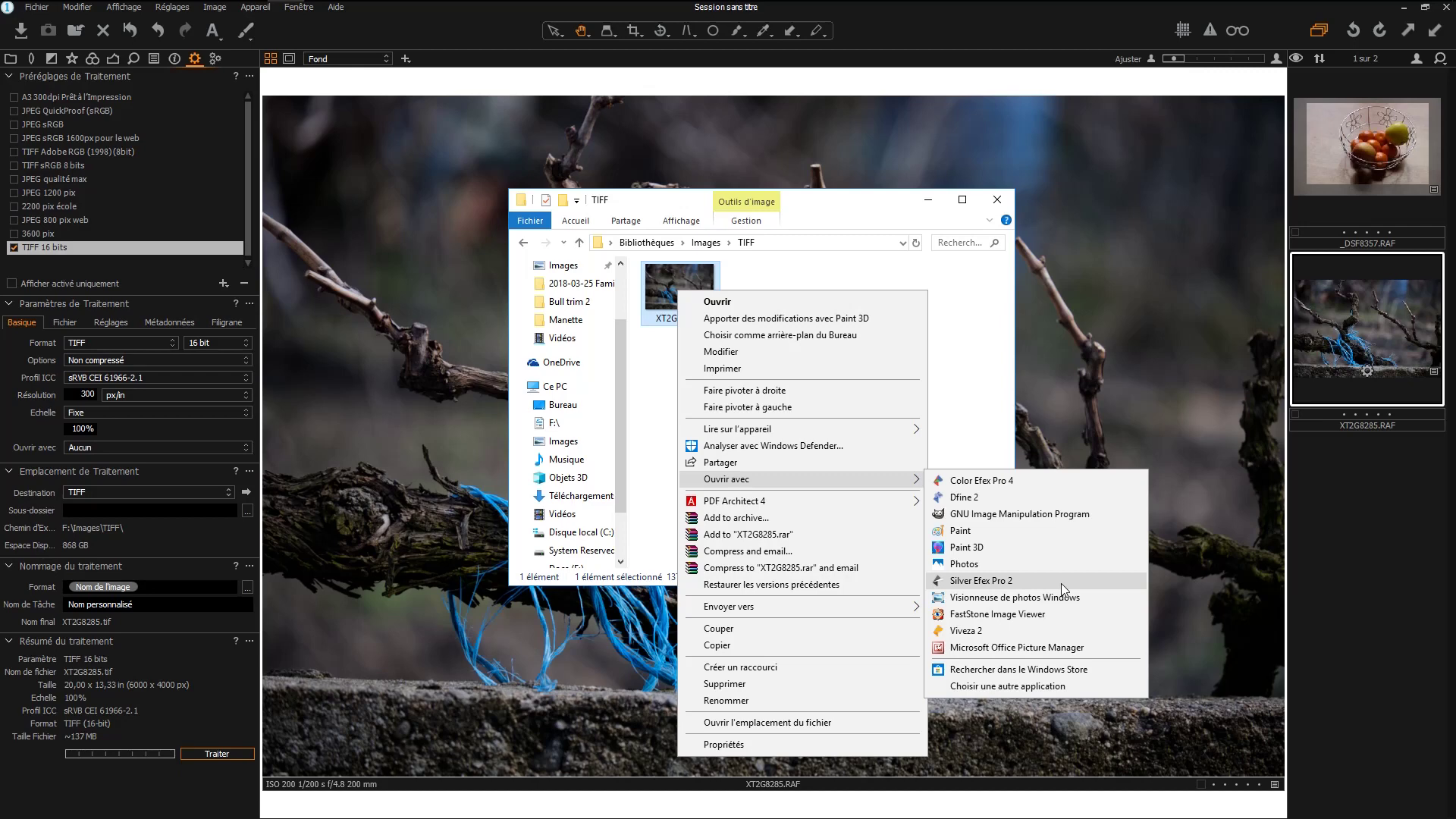
{"action": "left_click", "coordinate": [974, 327]}
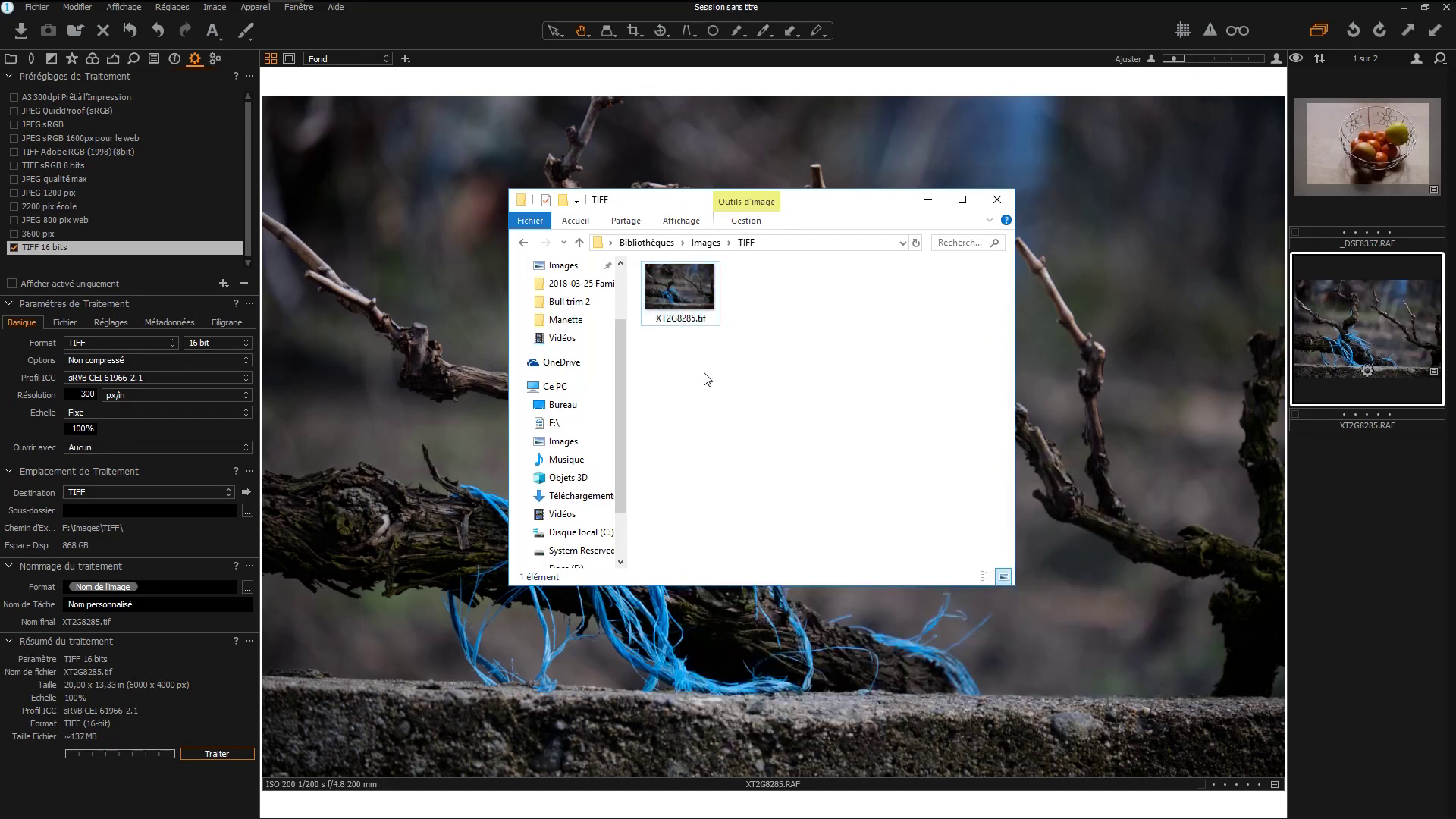
{"action": "right_click", "coordinate": [677, 317]}
{"action": "left_click", "coordinate": [766, 768]}
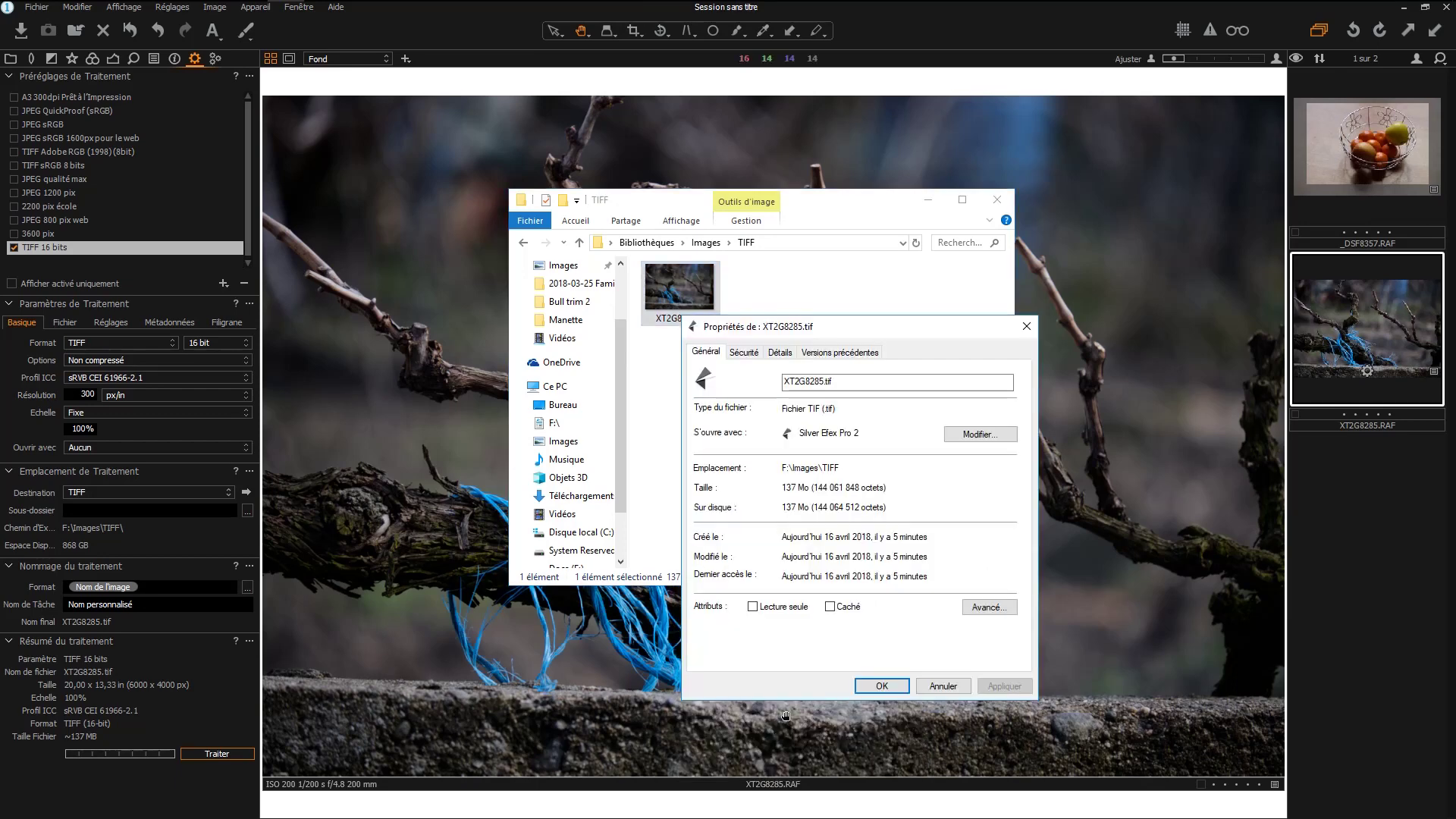
Start changing the .tif program again and browse this PC for another application.
{"action": "left_click", "coordinate": [980, 434]}
{"action": "scroll", "coordinate": [785, 424], "scroll_direction": "down", "scroll_amount": 5}
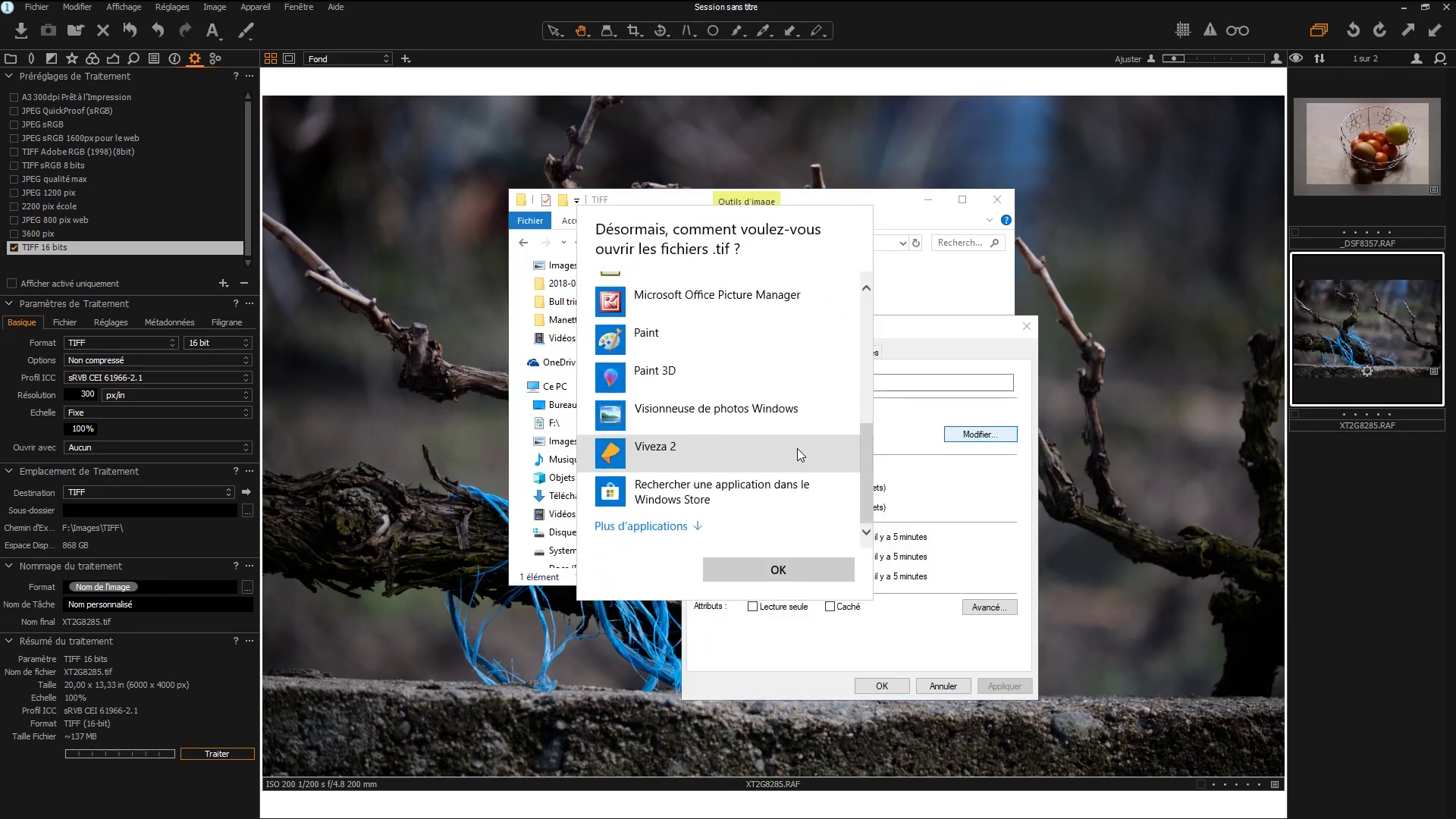
{"action": "scroll", "coordinate": [758, 485], "scroll_direction": "up", "scroll_amount": 5}
{"action": "scroll", "coordinate": [789, 432], "scroll_direction": "down", "scroll_amount": 3}
{"action": "scroll", "coordinate": [803, 432], "scroll_direction": "down", "scroll_amount": 3}
{"action": "scroll", "coordinate": [804, 455], "scroll_direction": "down", "scroll_amount": 2}
{"action": "left_click", "coordinate": [747, 525]}
Pick gimp-2.8.exe in GIMP 2\bin, then back out and discard the change.
{"action": "scroll", "coordinate": [872, 501], "scroll_direction": "down", "scroll_amount": 1}
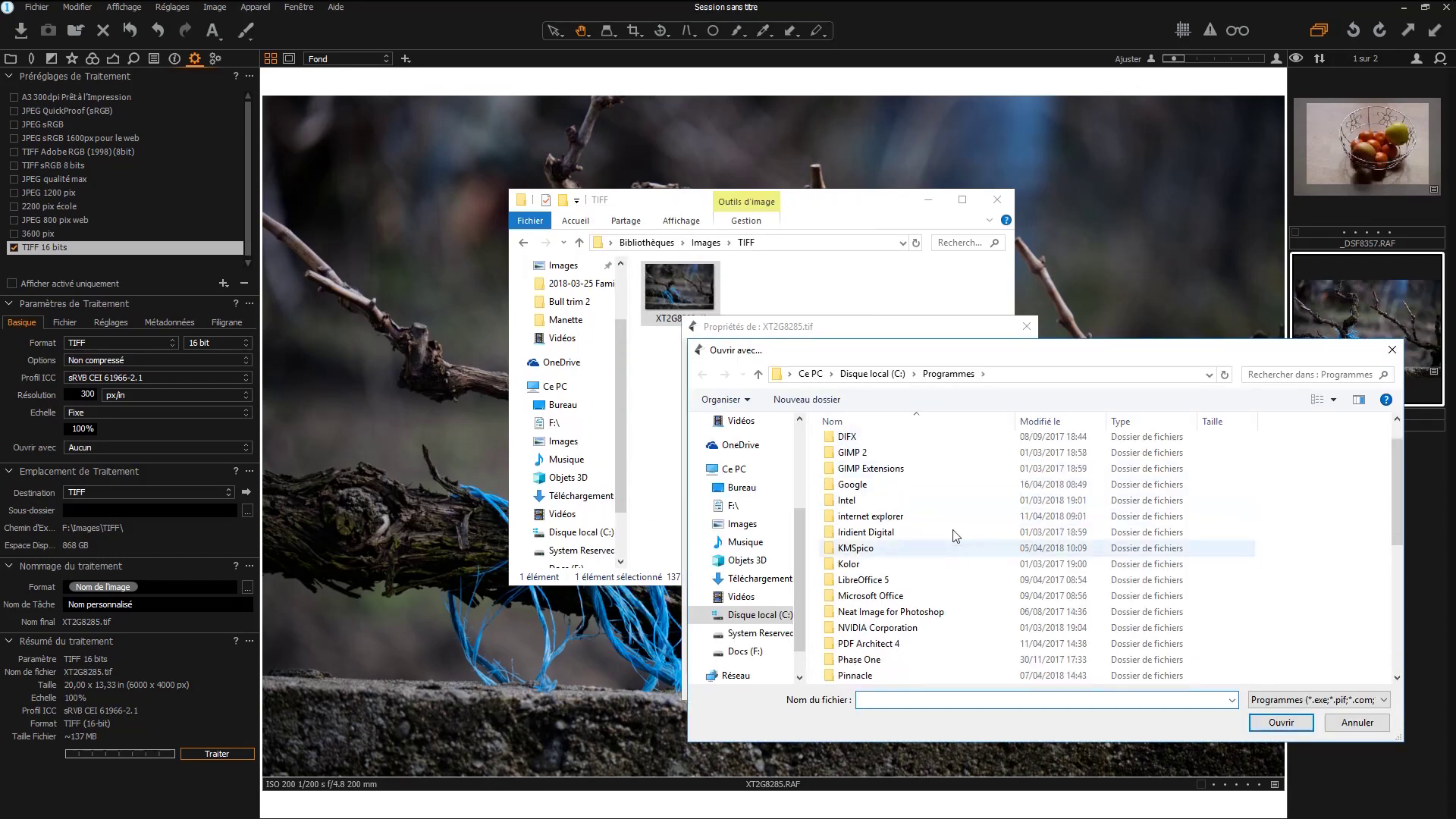
{"action": "double_click", "coordinate": [902, 453]}
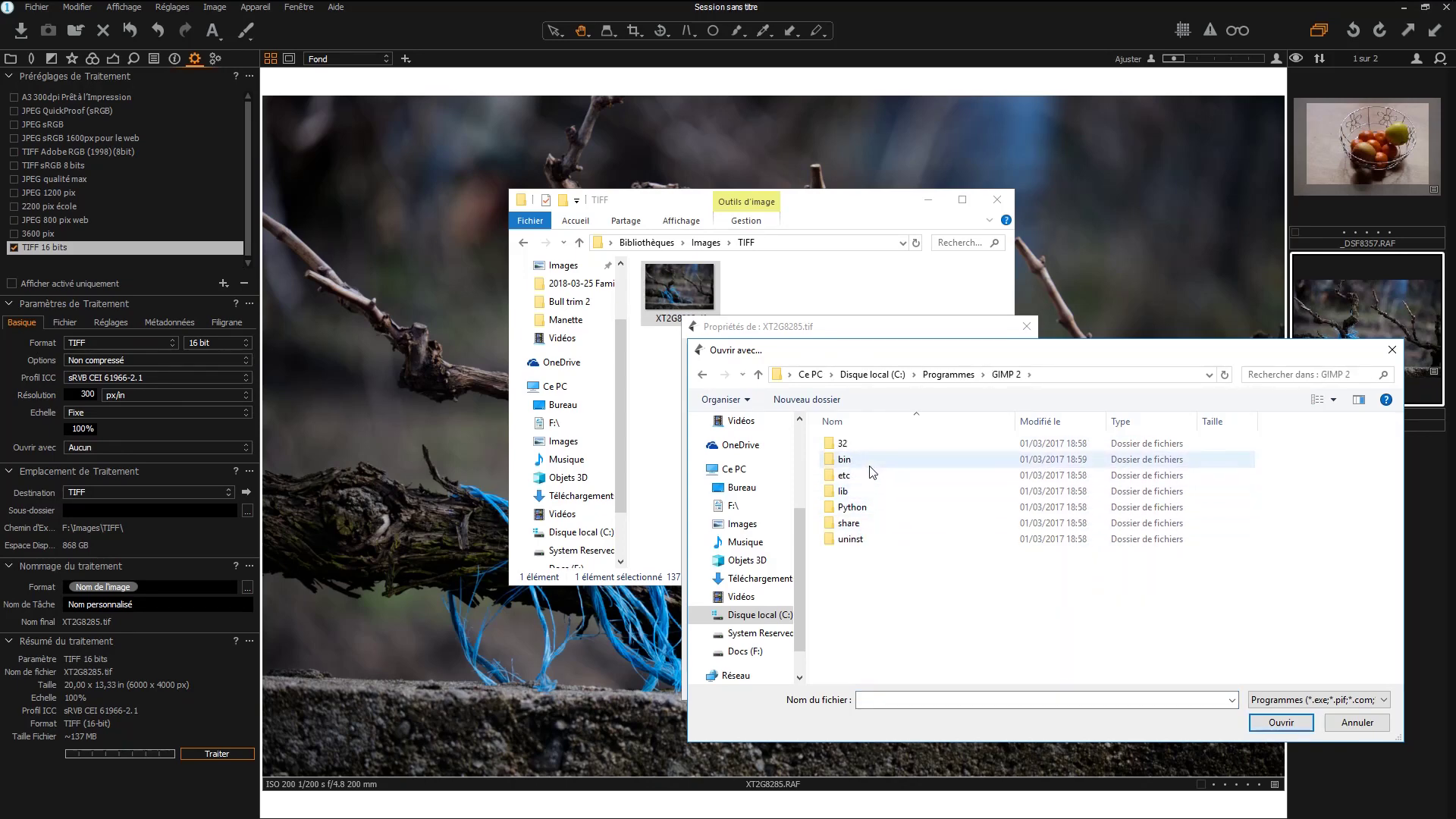
{"action": "double_click", "coordinate": [866, 459]}
{"action": "left_click", "coordinate": [865, 461]}
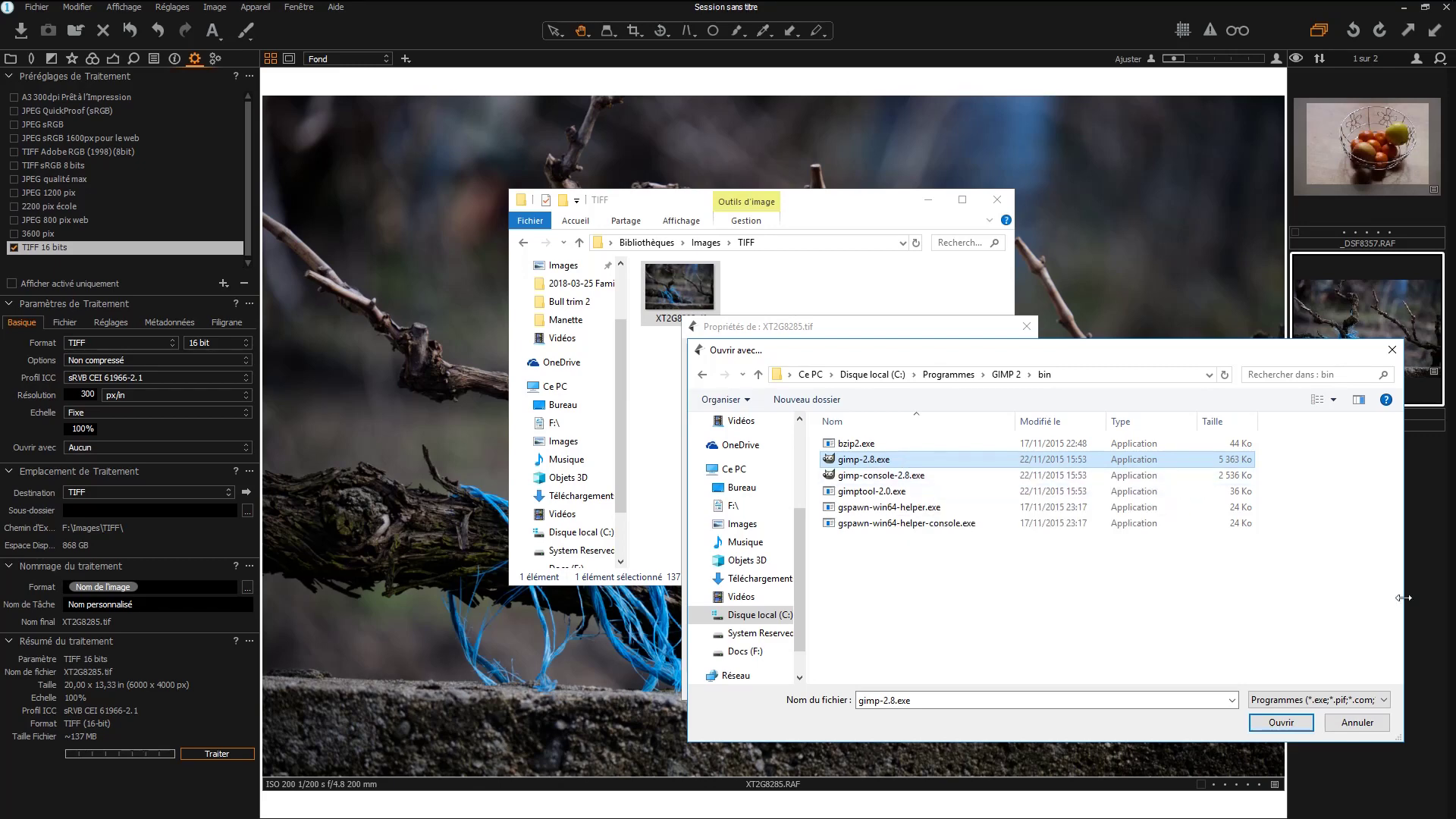
{"action": "left_click", "coordinate": [1357, 721]}
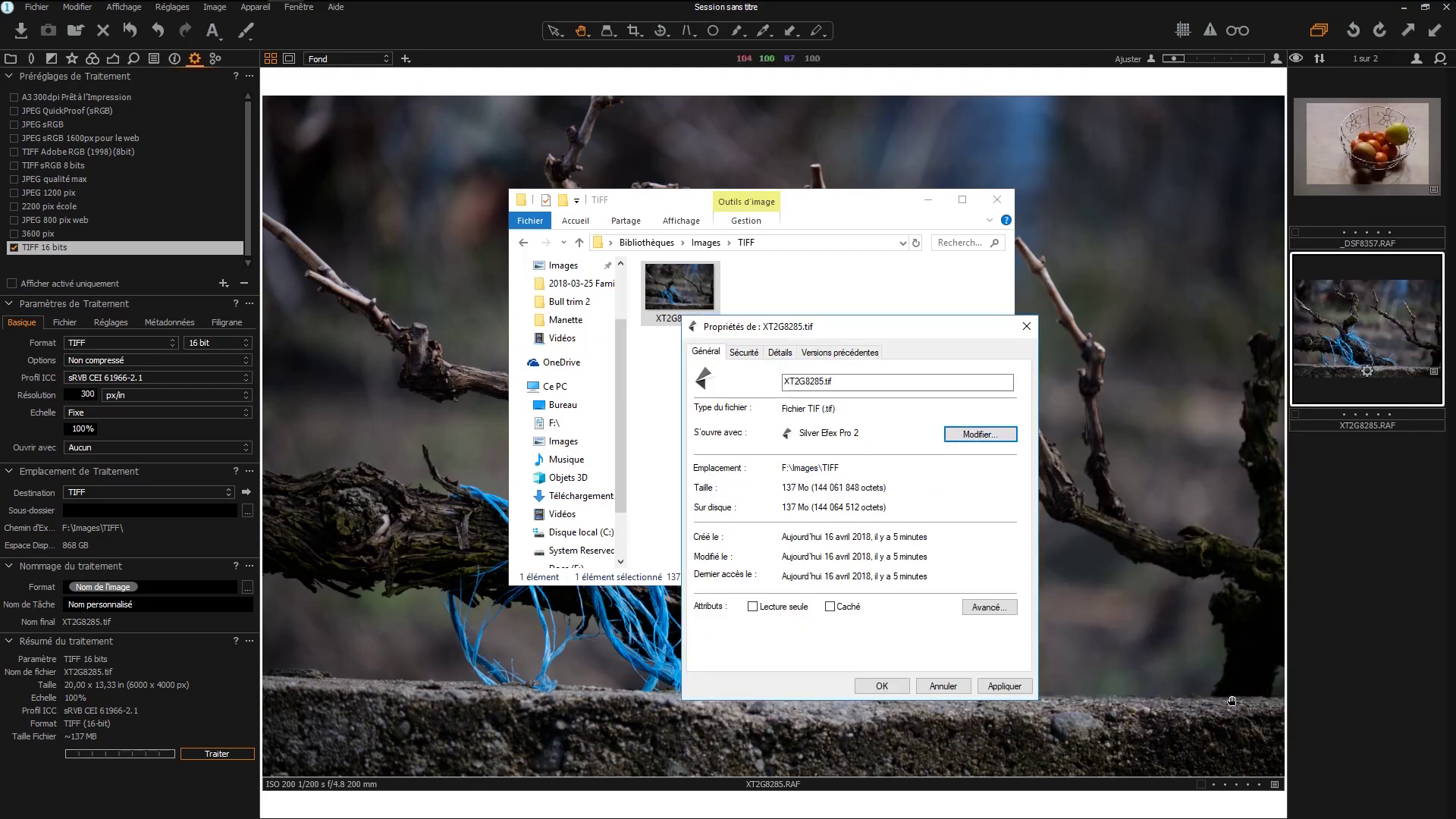
{"action": "left_click", "coordinate": [938, 693]}
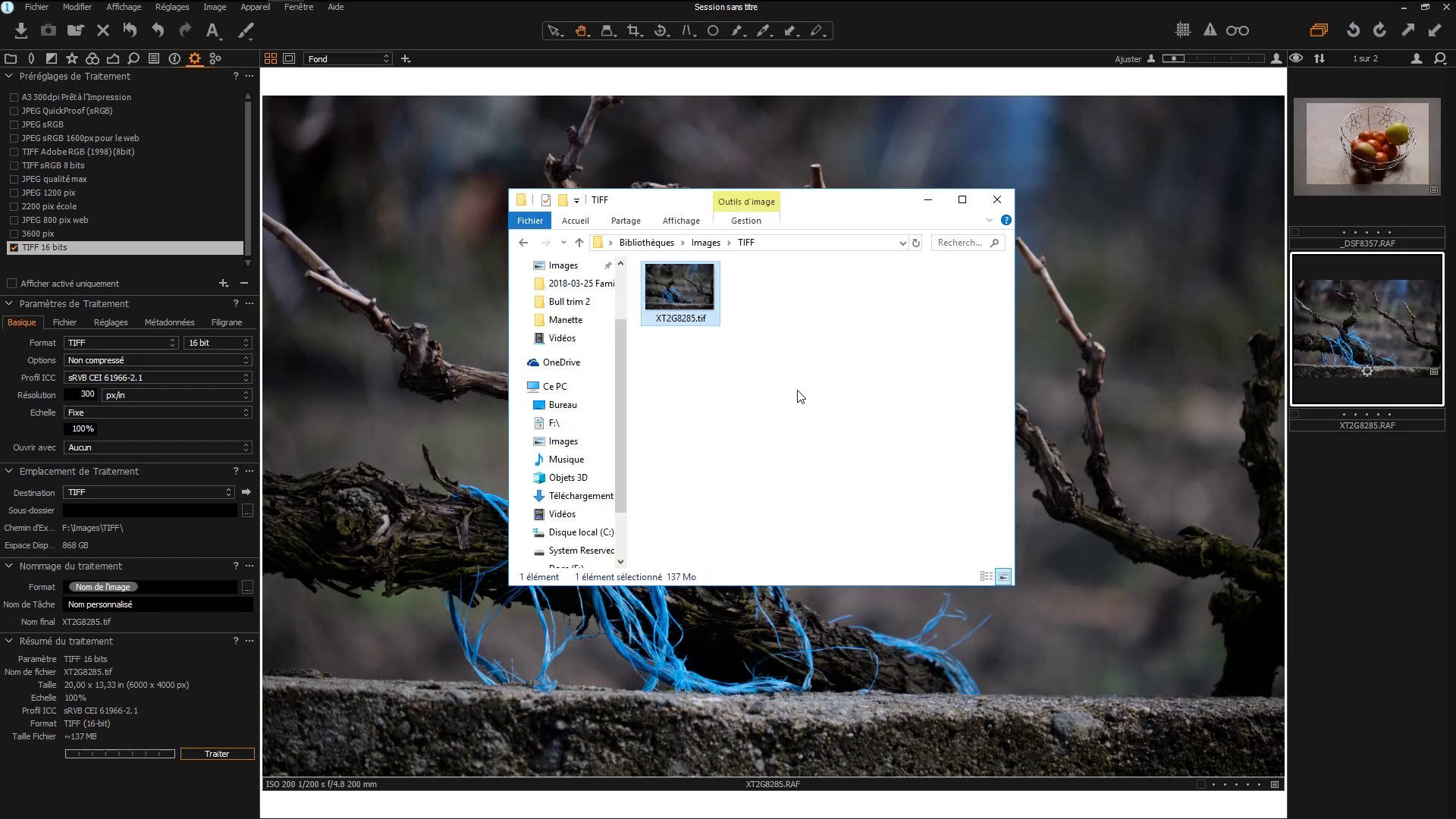
Delete XT2G8285.tif from the TIFF folder and close the Explorer window.
{"action": "key", "text": "Delete"}
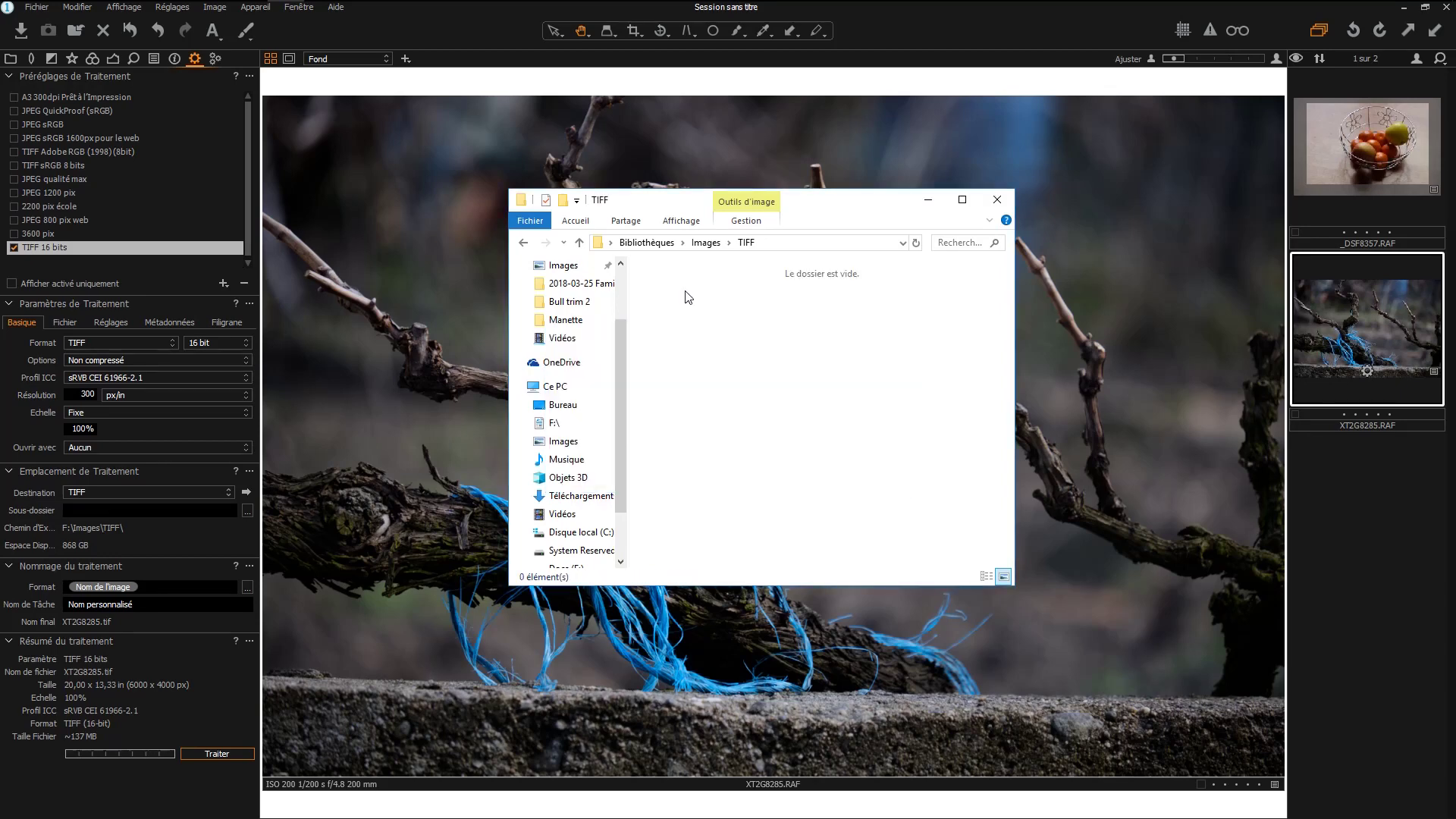
{"action": "left_click", "coordinate": [996, 201]}
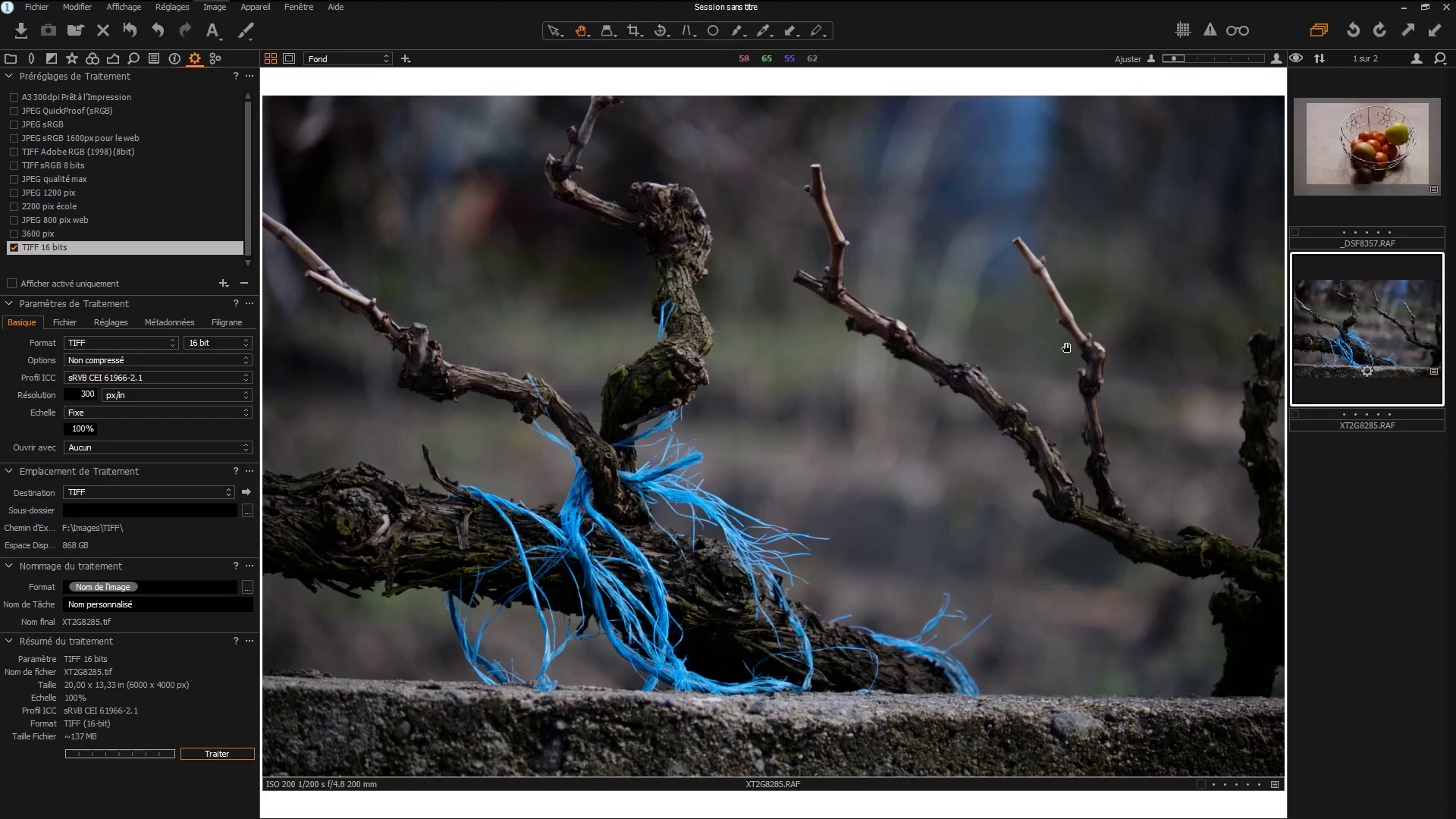
{"action": "right_click", "coordinate": [1371, 327]}
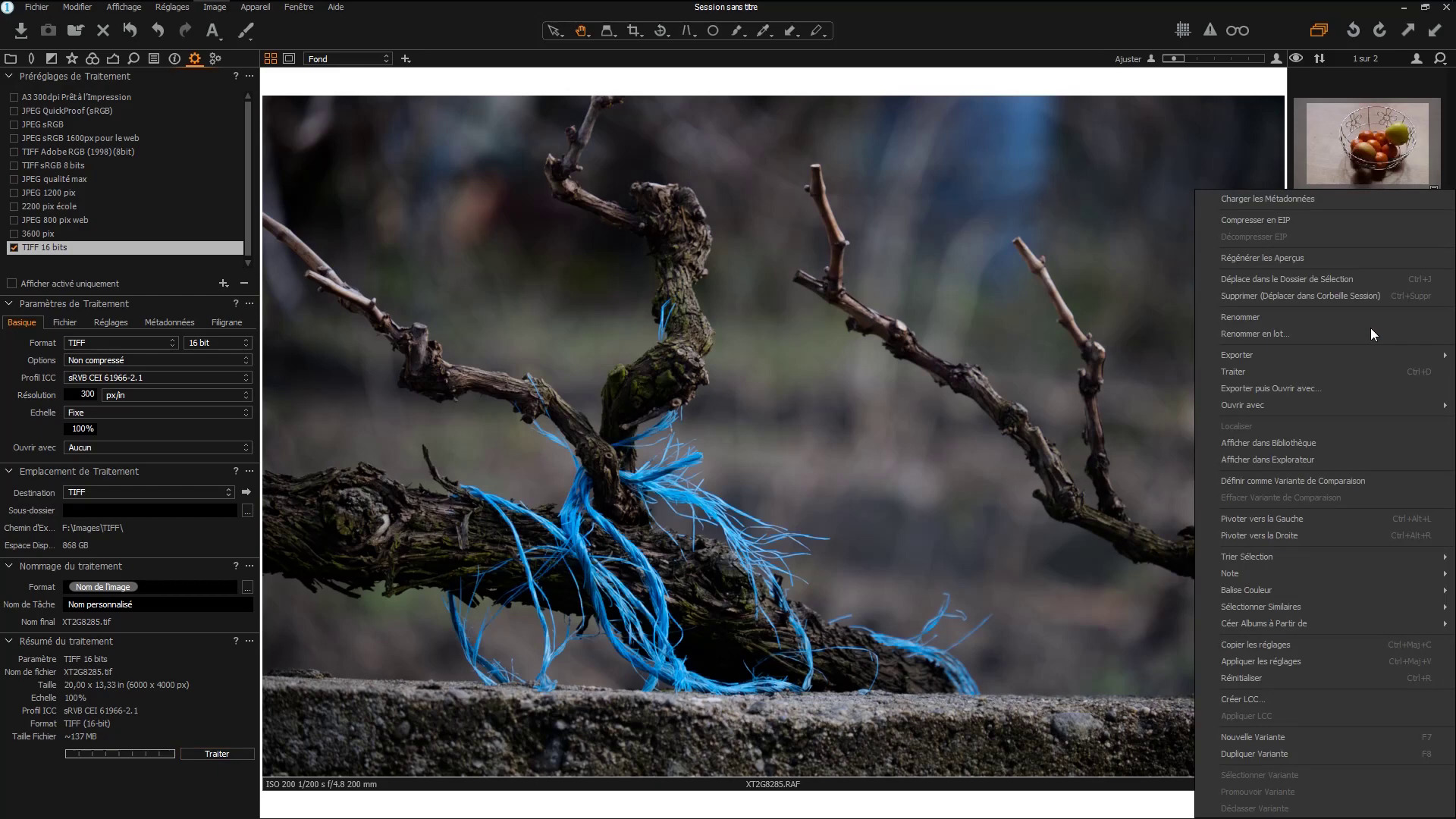
Set the vine photo's export to Silver Efex Pro 2 as a 16-bit uncompressed TIFF.
{"action": "left_click", "coordinate": [1310, 383]}
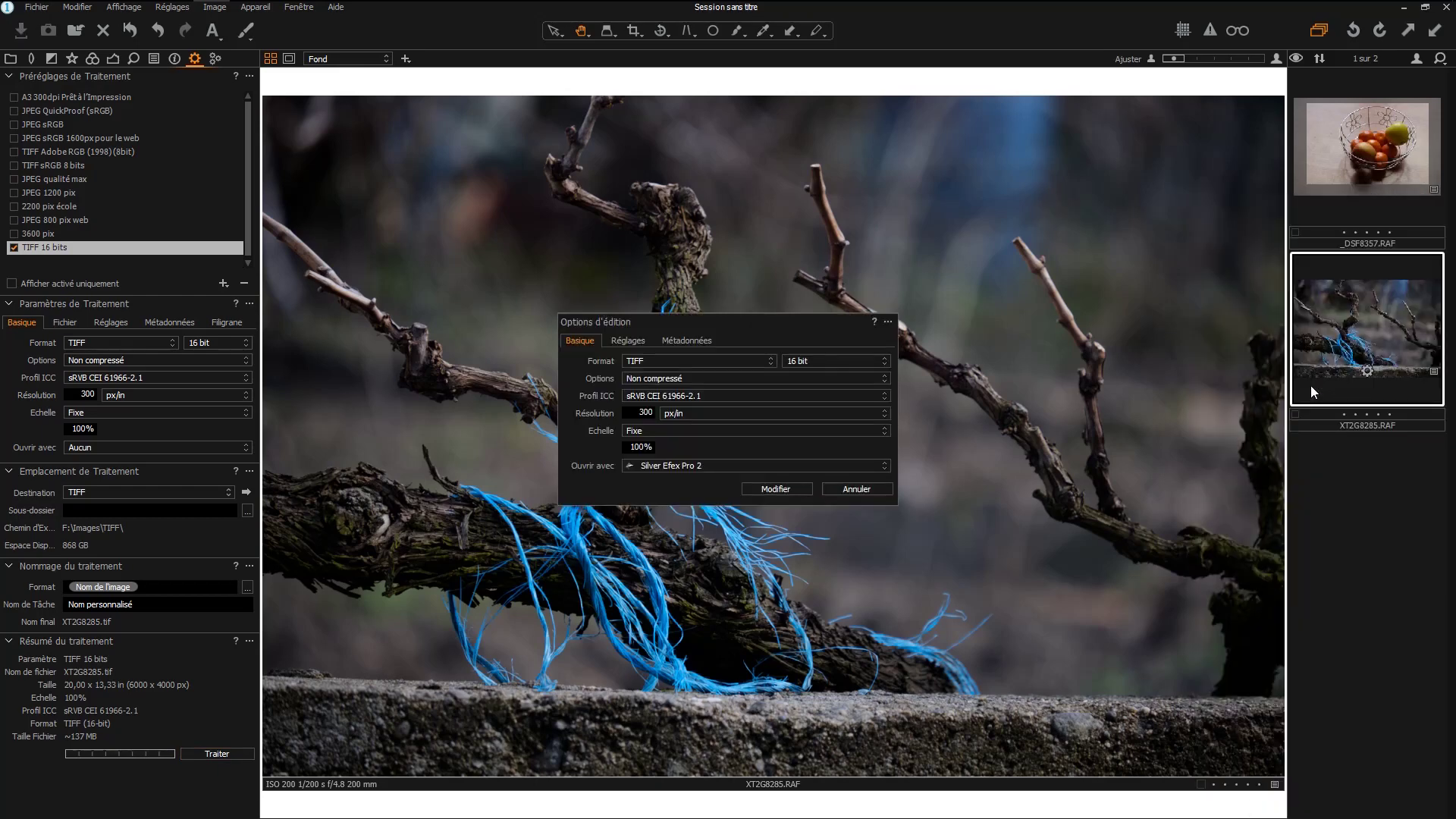
{"action": "left_click", "coordinate": [703, 467]}
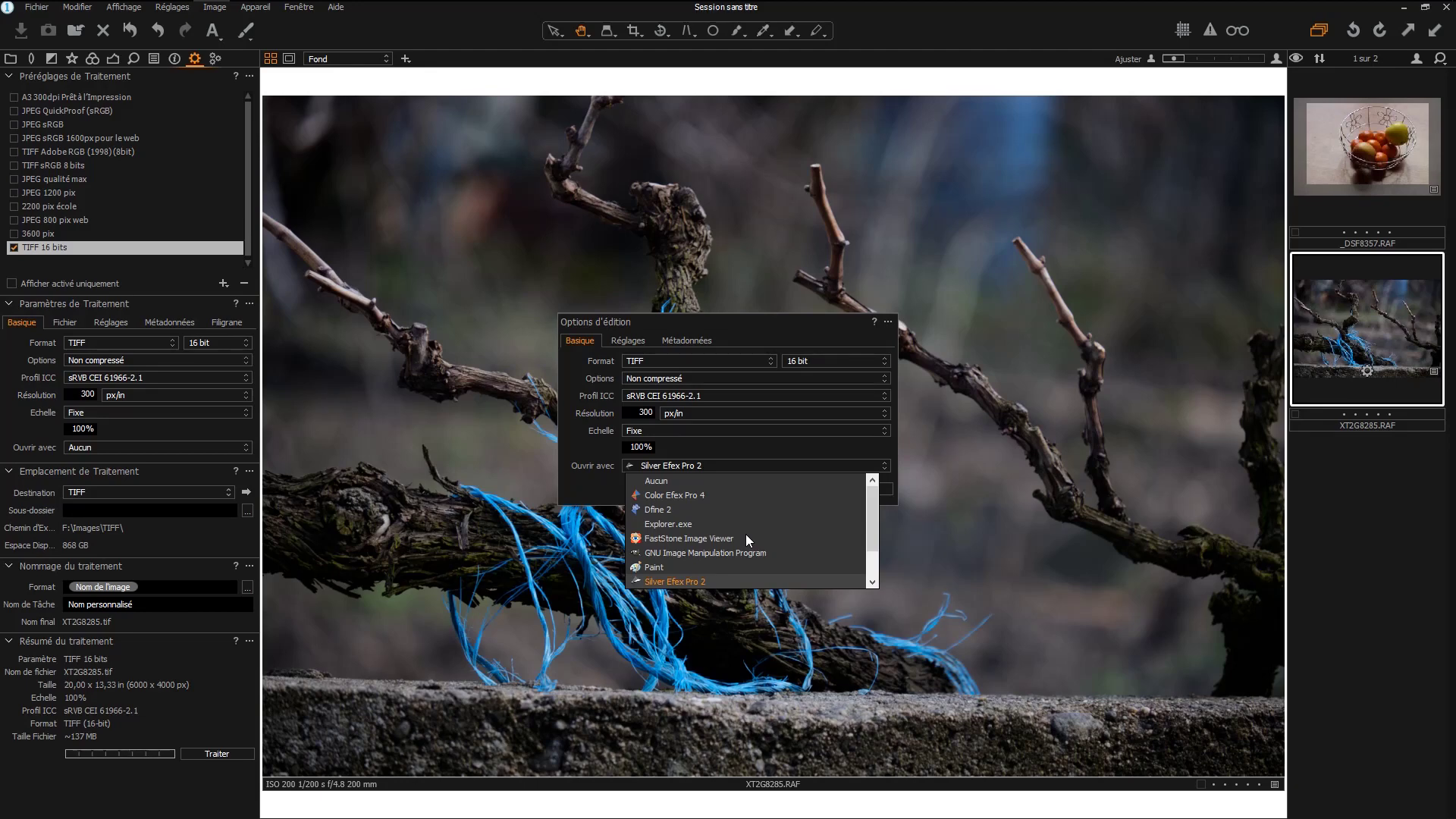
{"action": "left_click", "coordinate": [589, 481]}
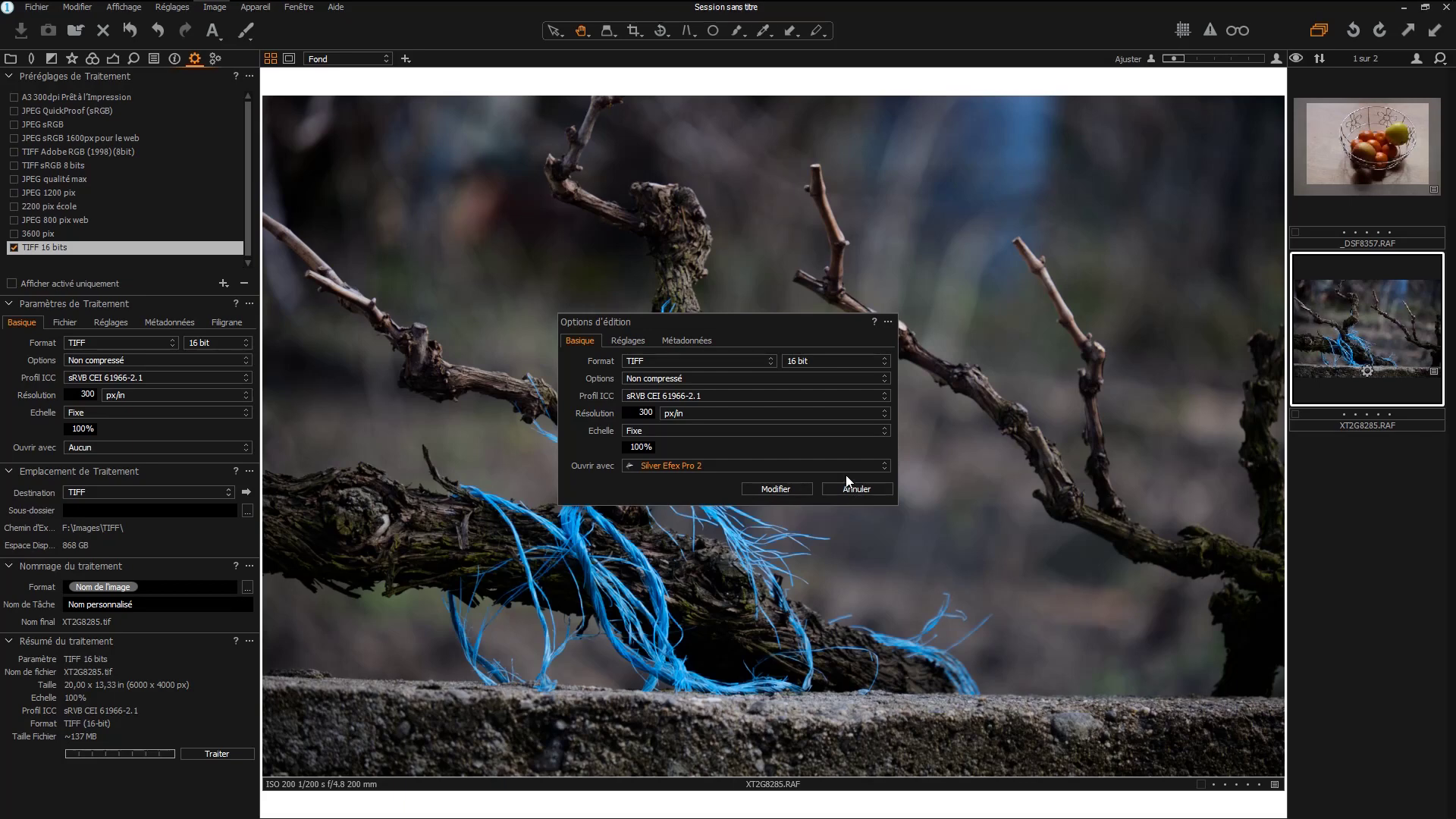
{"action": "left_click", "coordinate": [829, 362]}
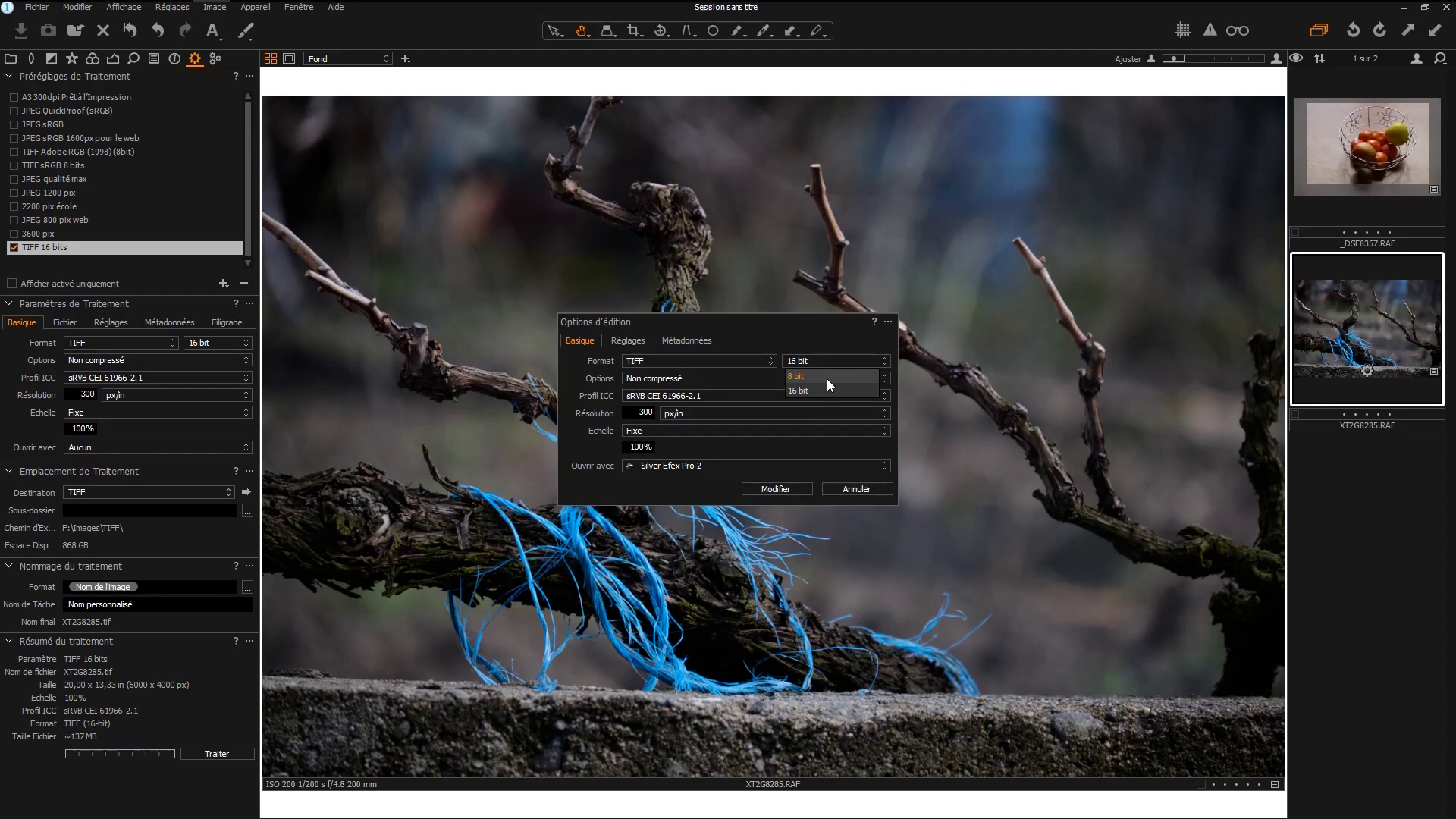
{"action": "left_click", "coordinate": [820, 393]}
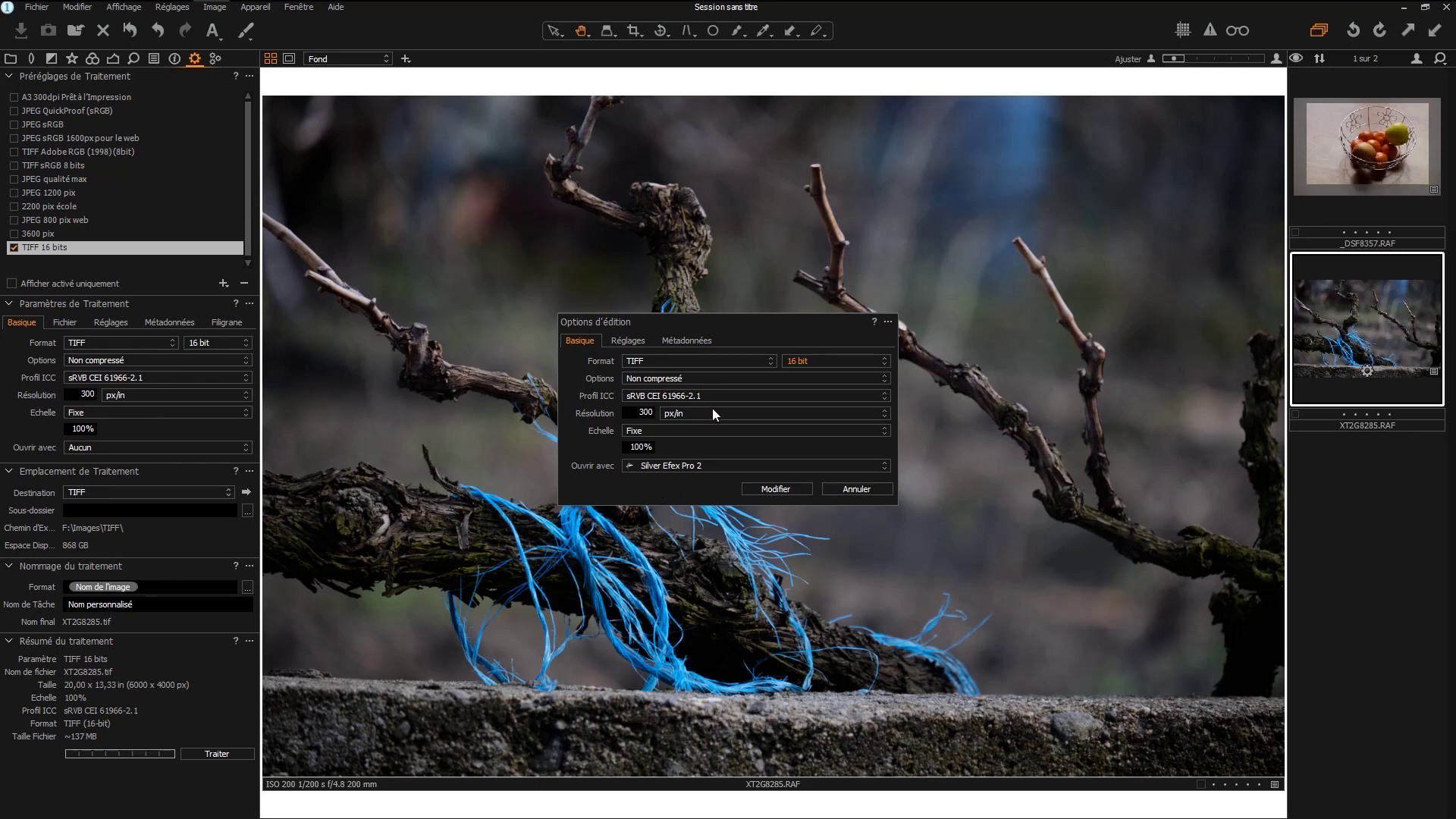
{"action": "left_click", "coordinate": [679, 381]}
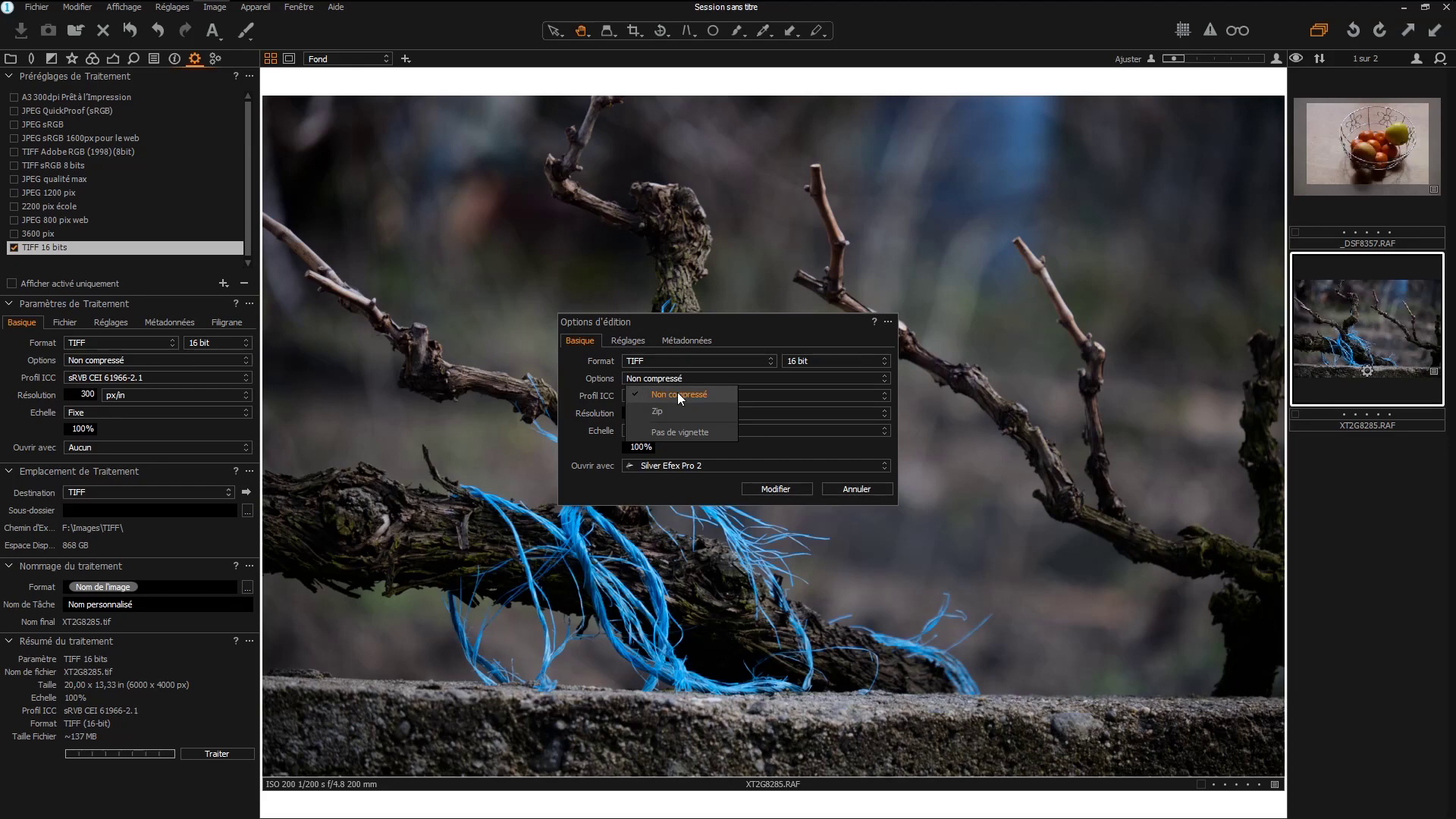
{"action": "left_click", "coordinate": [679, 392]}
Keep the sRVB CEI 61966-2.1 profile and fixed 100% scale, then export to Silver Efex Pro 2.
{"action": "left_click", "coordinate": [706, 395]}
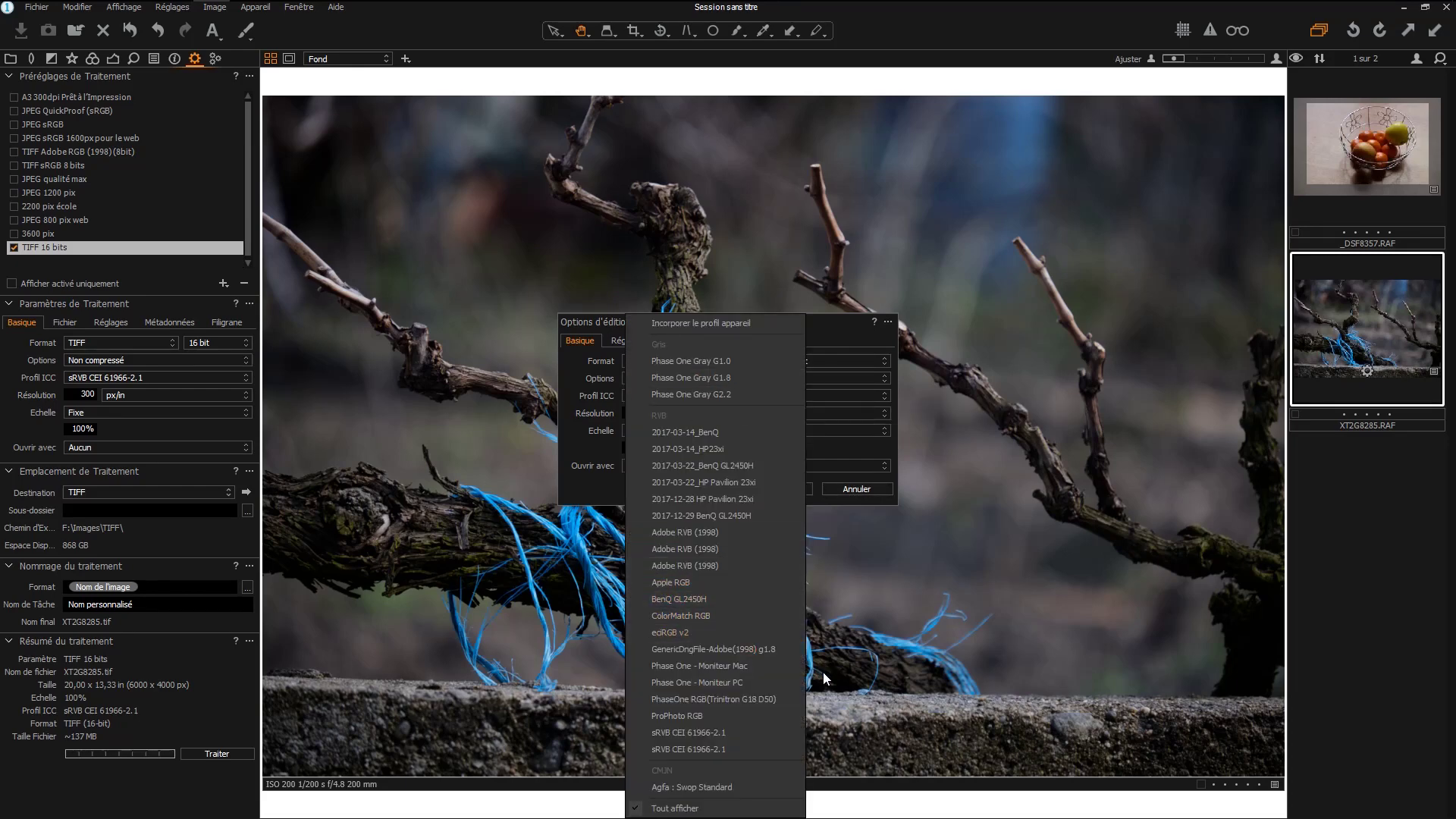
{"action": "left_click", "coordinate": [573, 449]}
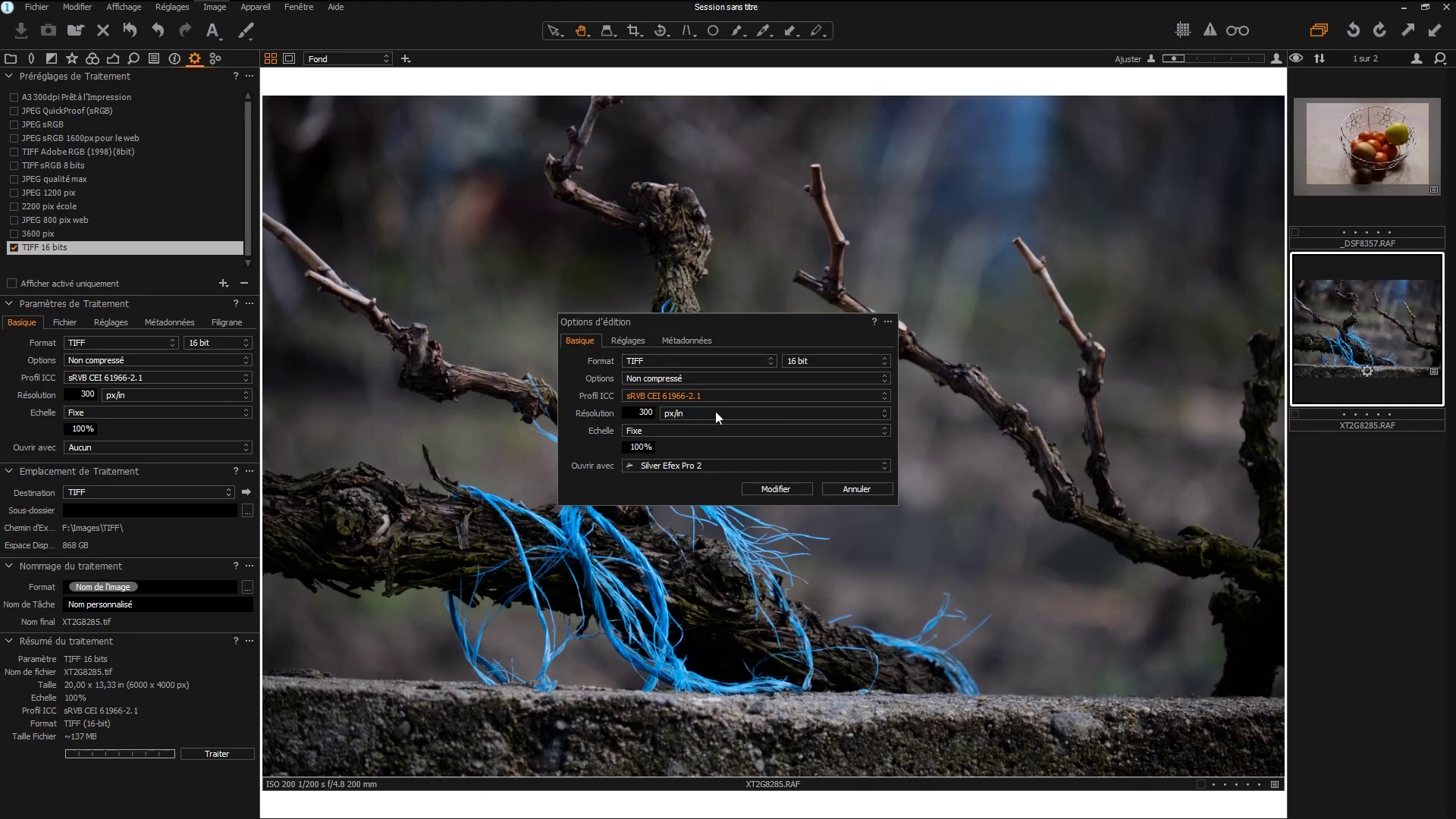
{"action": "left_click", "coordinate": [669, 432]}
{"action": "left_click", "coordinate": [597, 439]}
{"action": "left_click", "coordinate": [691, 467]}
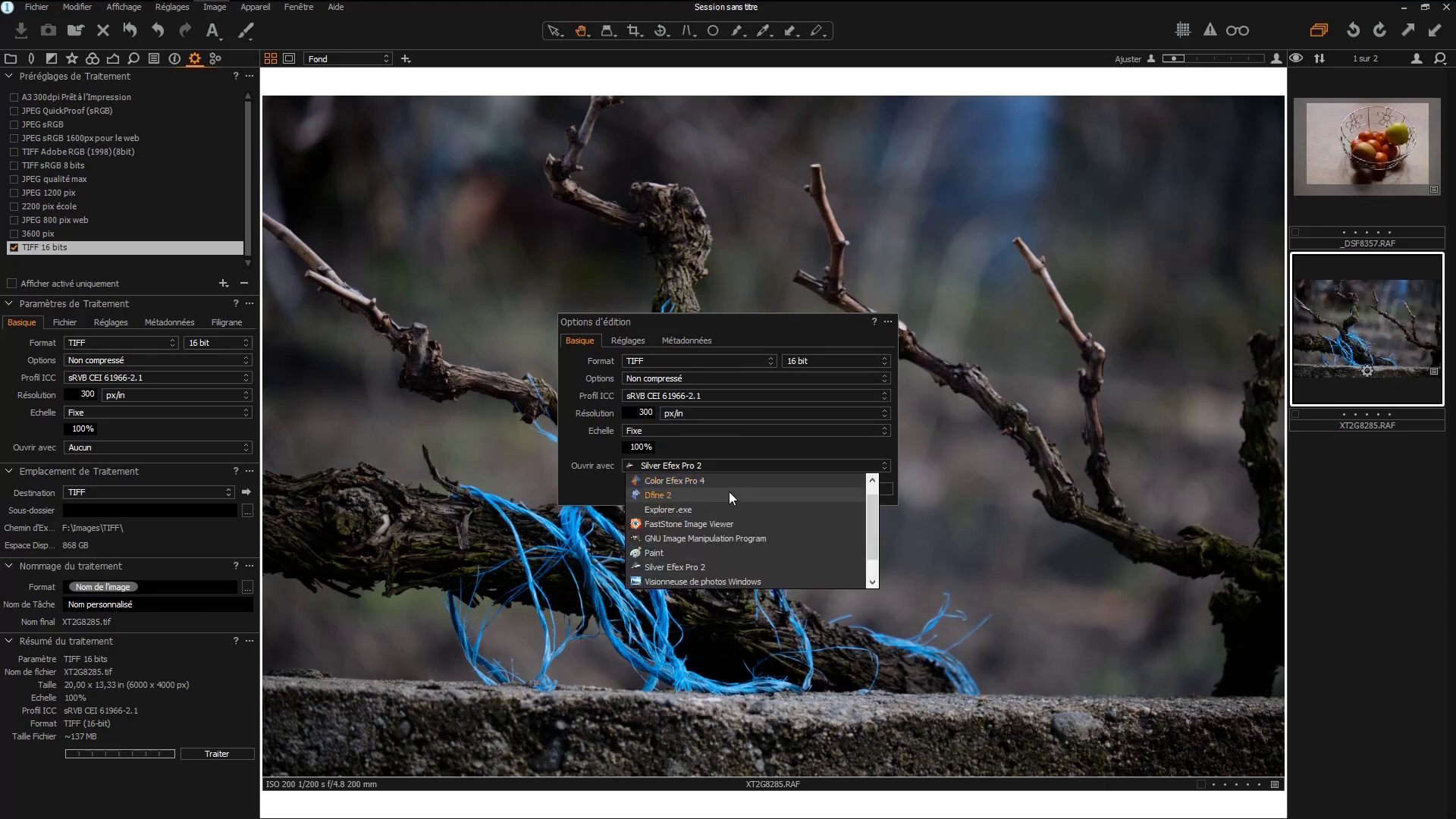
{"action": "left_click", "coordinate": [711, 567]}
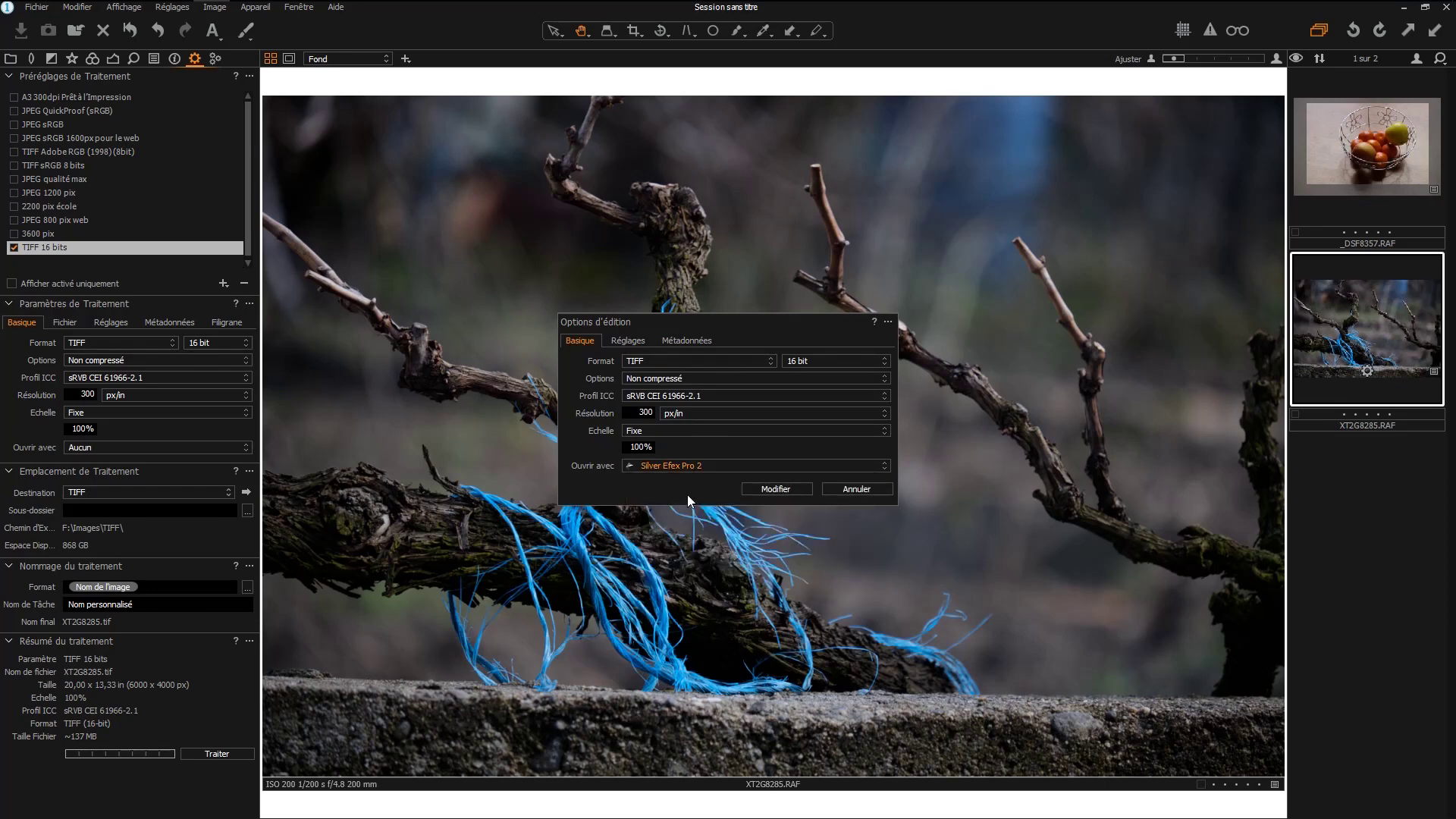
{"action": "left_click", "coordinate": [768, 488]}
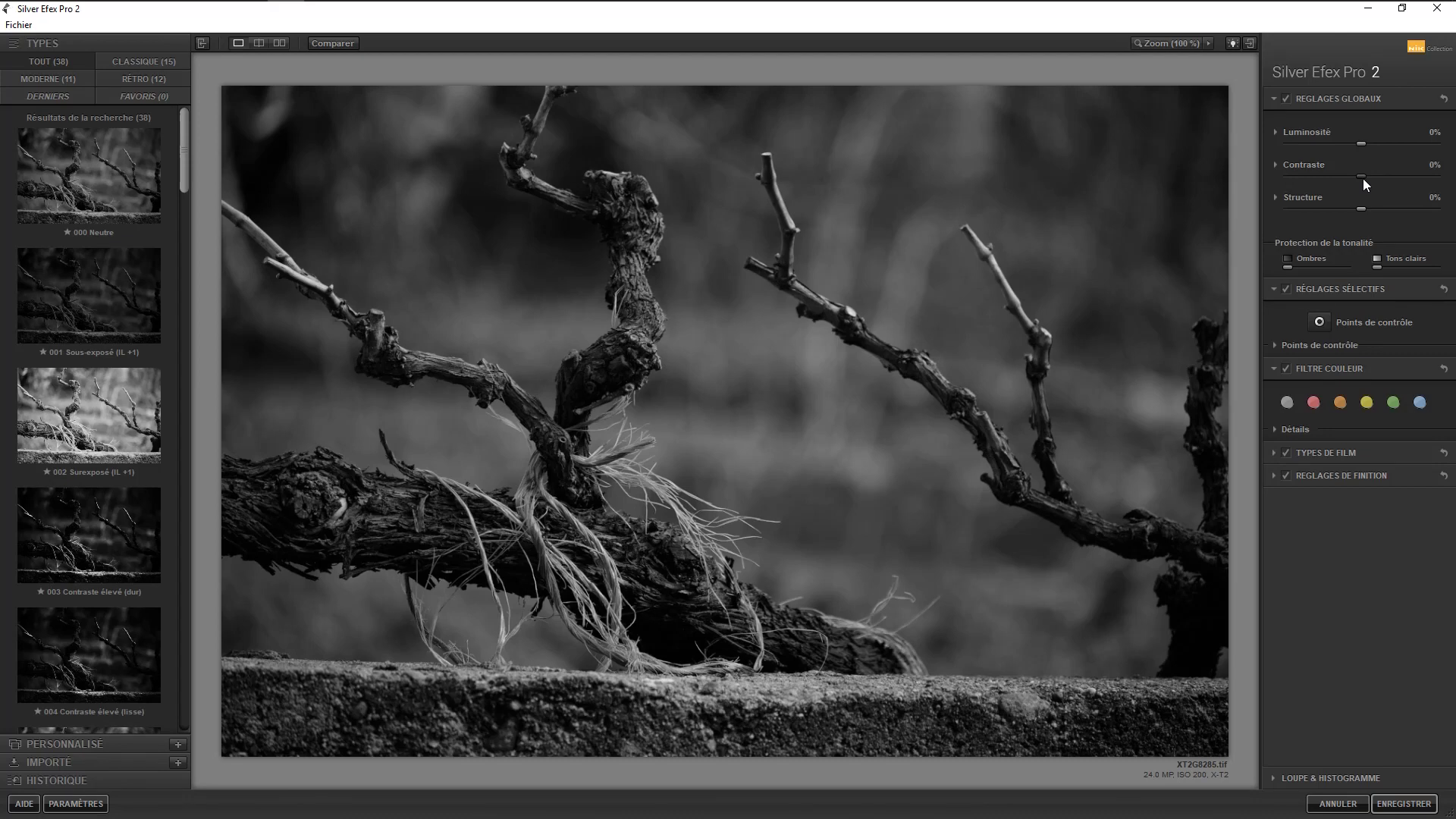
Raise the contrast to about 65% and save the black-and-white image back to Capture One.
{"action": "mouse_move", "coordinate": [1362, 177]}
{"action": "left_mouse_down"}
{"action": "mouse_move", "coordinate": [1410, 177]}
{"action": "mouse_move", "coordinate": [1372, 148]}
{"action": "left_mouse_up"}
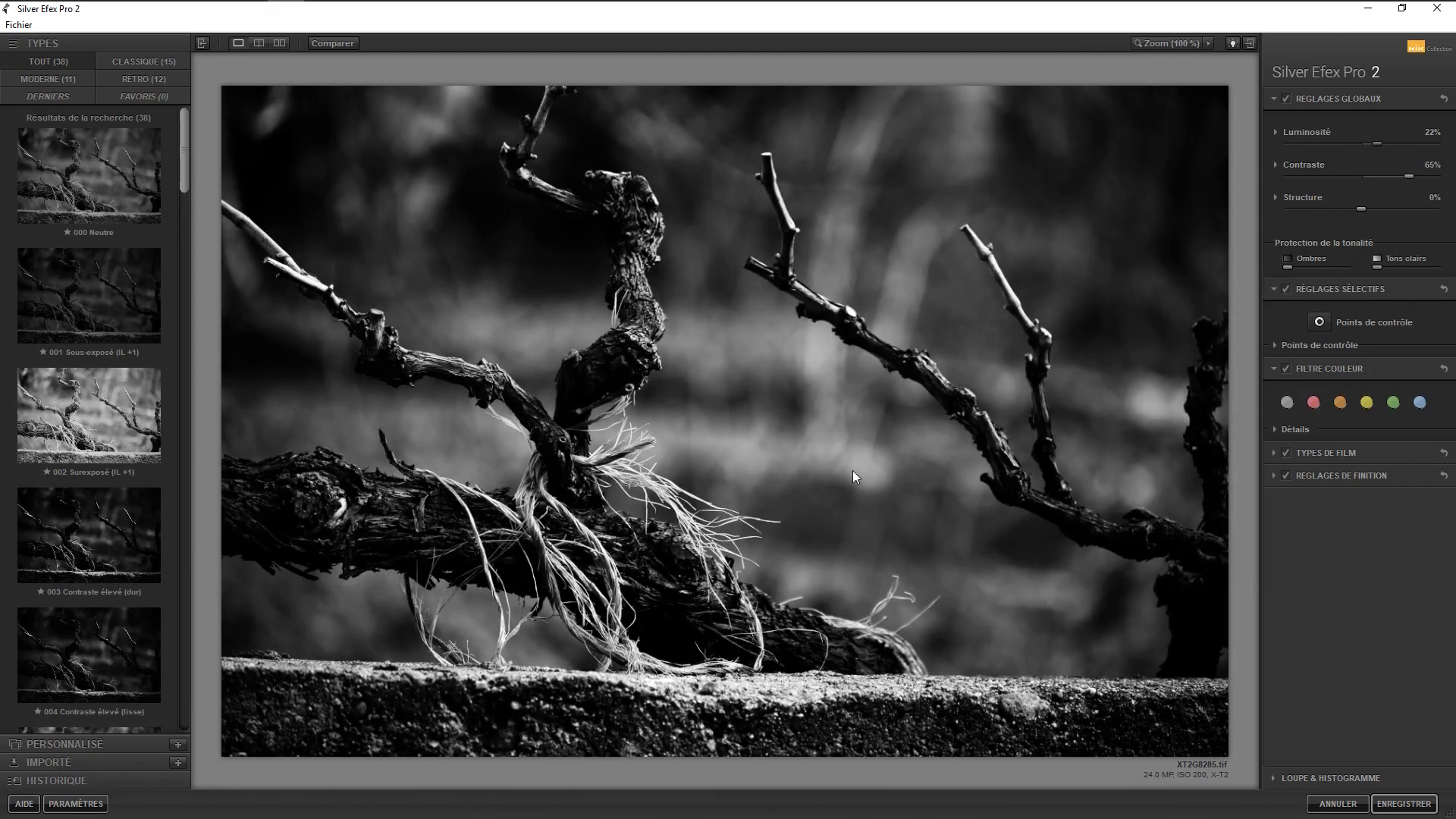
{"action": "left_click", "coordinate": [1411, 805]}
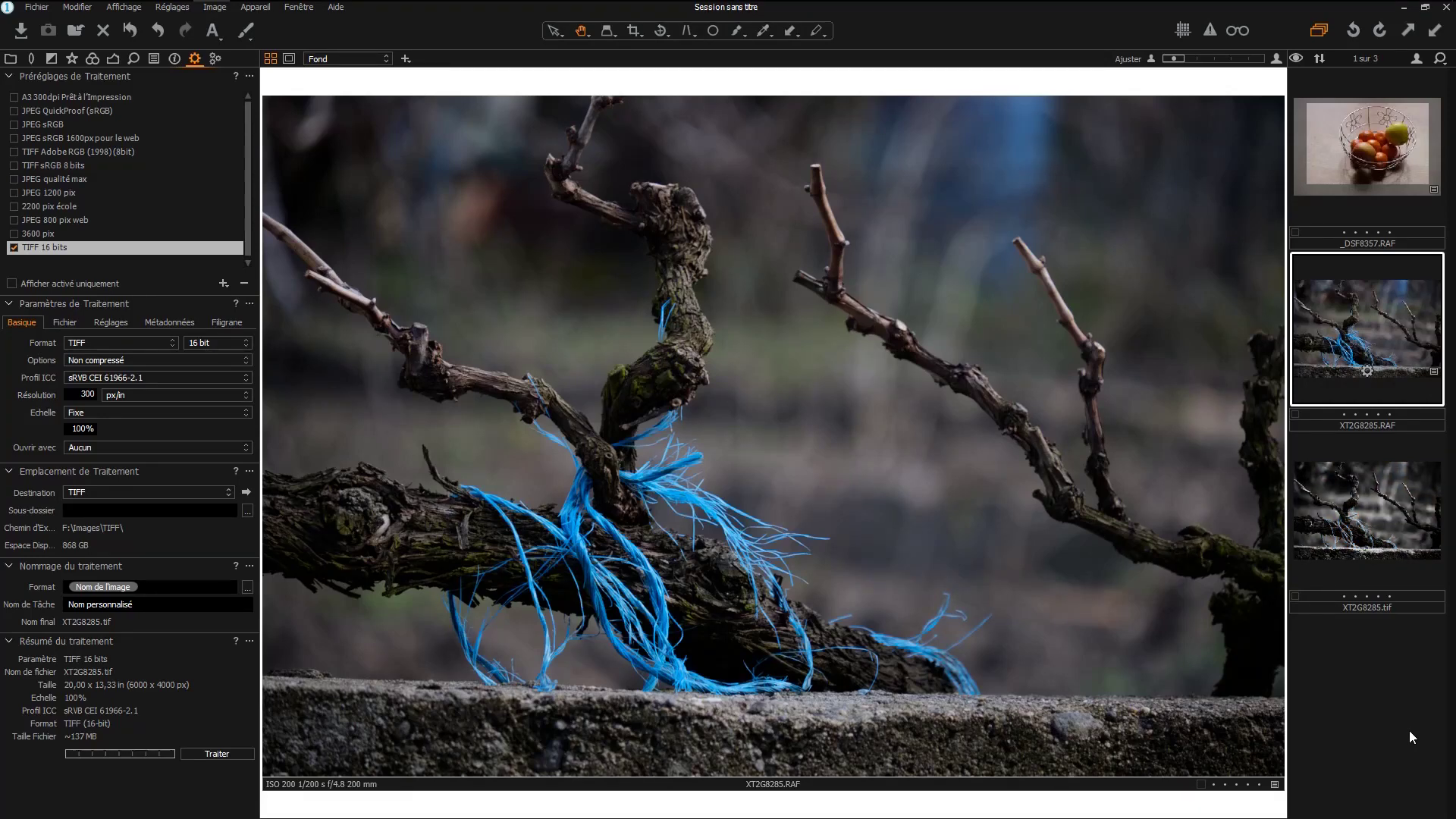
Toggle between the black-and-white XT2G8285.tif and colour XT2G8285.RAF, ending on the TIFF.
{"action": "left_click", "coordinate": [1351, 504]}
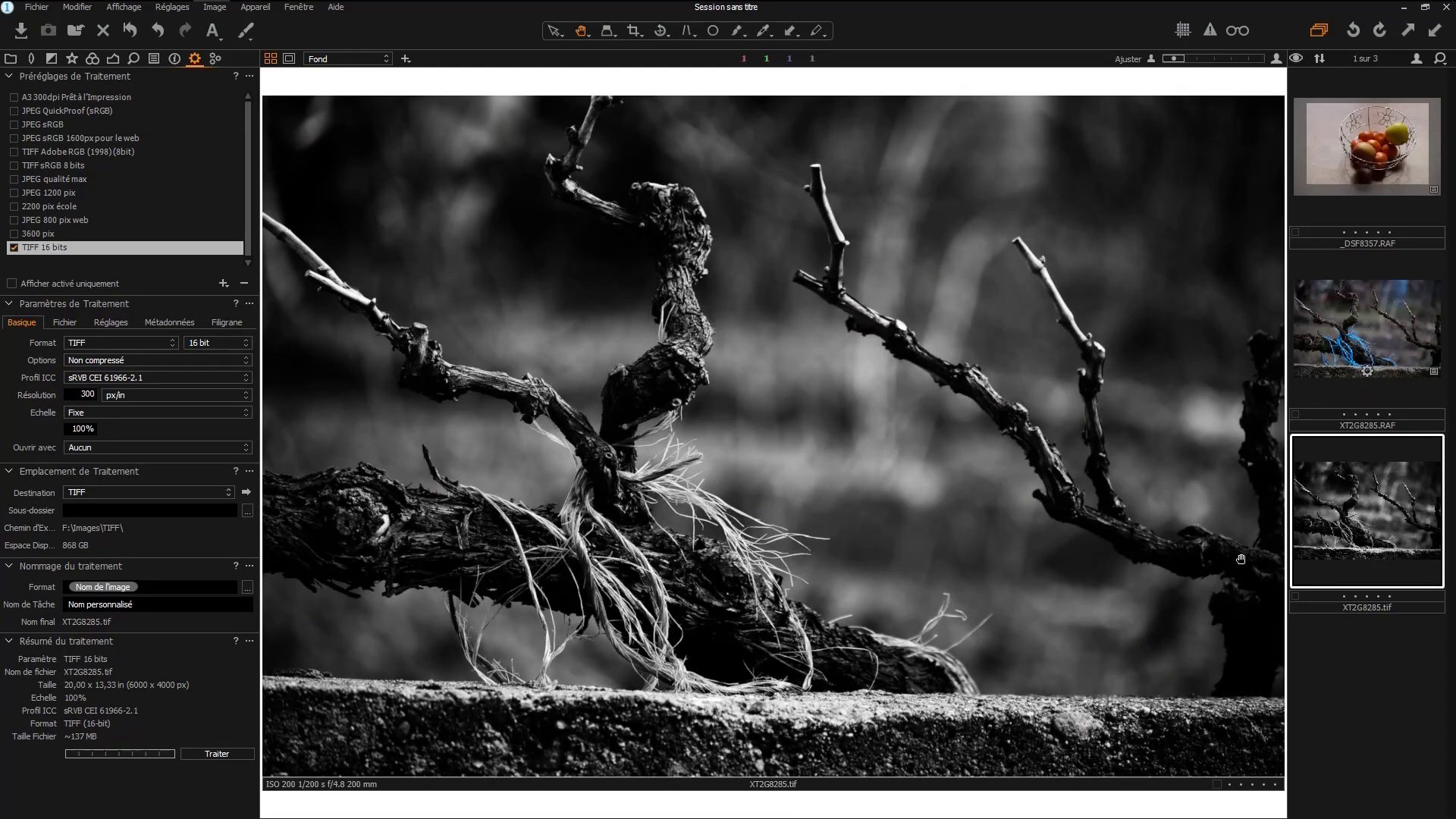
{"action": "left_click", "coordinate": [1358, 360]}
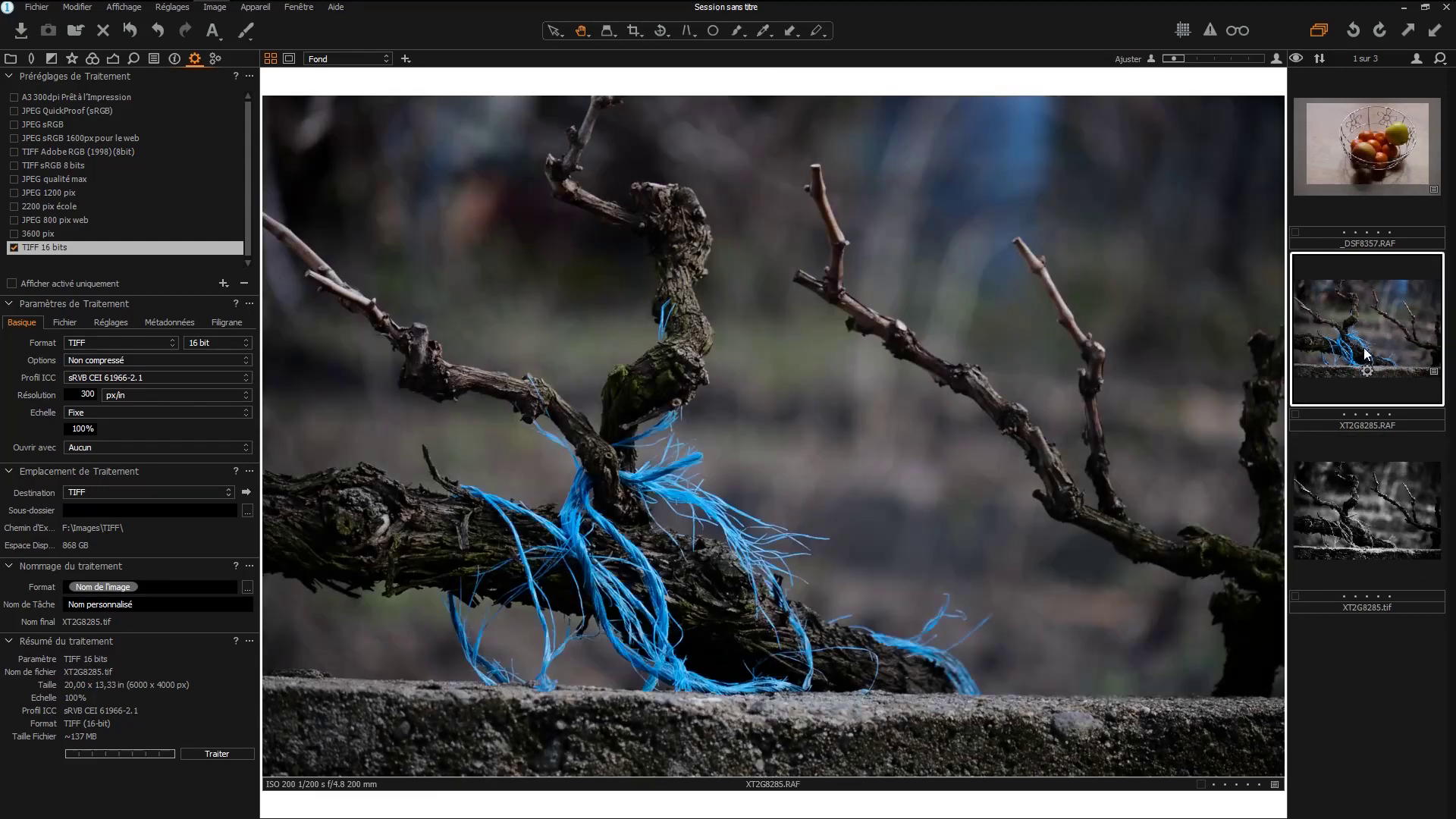
{"action": "left_click", "coordinate": [1373, 510]}
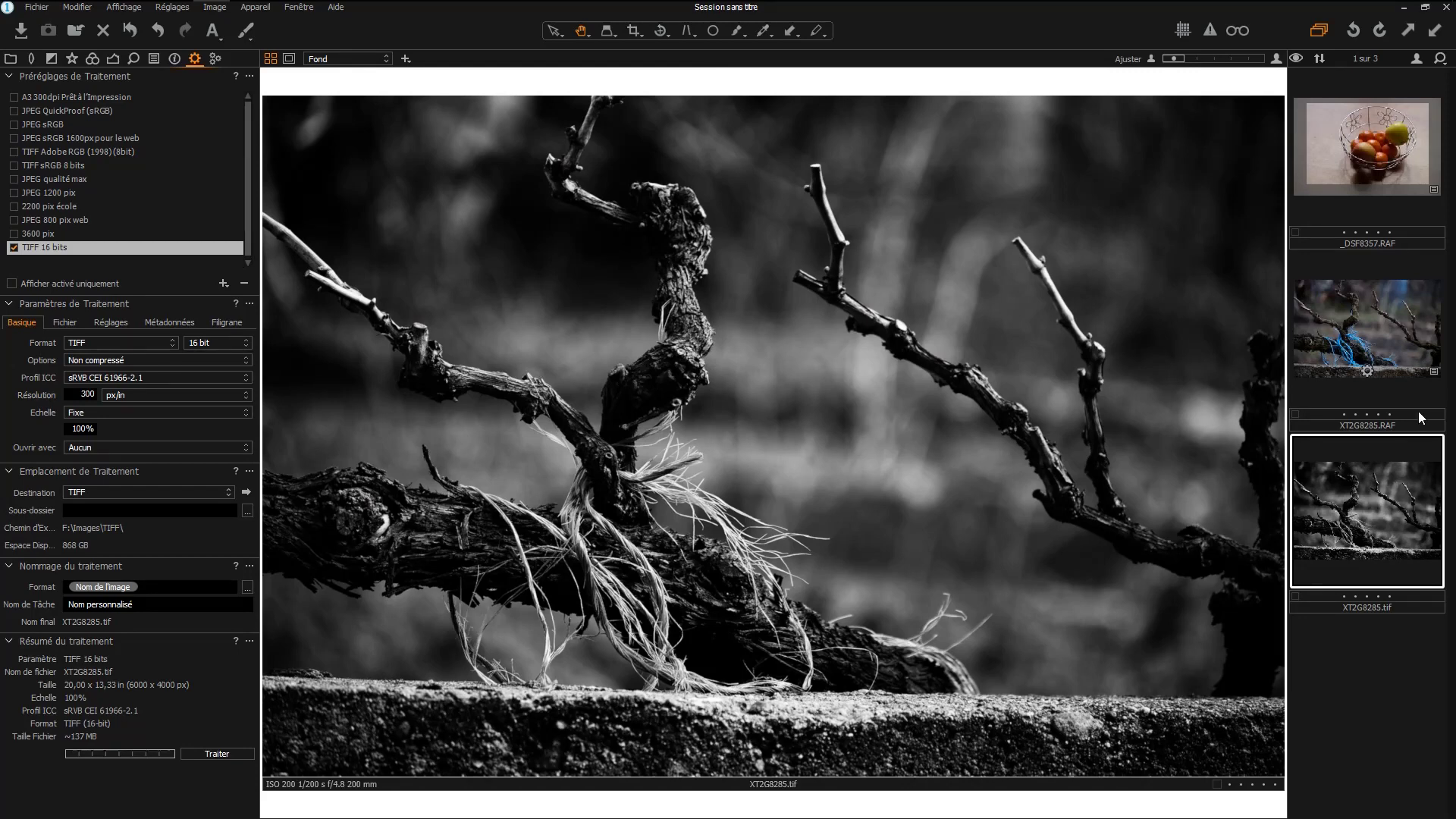
{"action": "left_click", "coordinate": [1376, 326]}
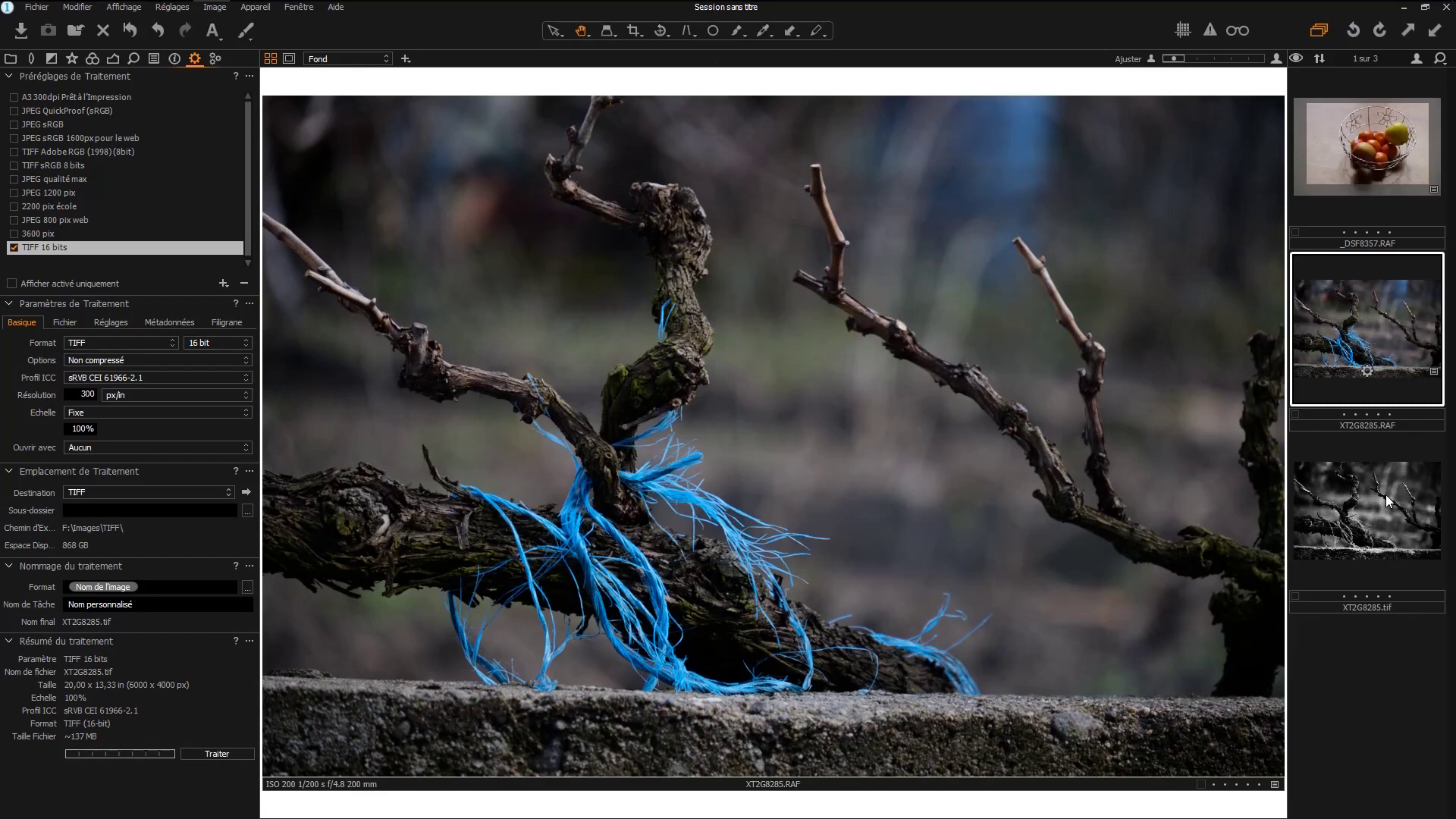
{"action": "left_click", "coordinate": [1386, 500]}
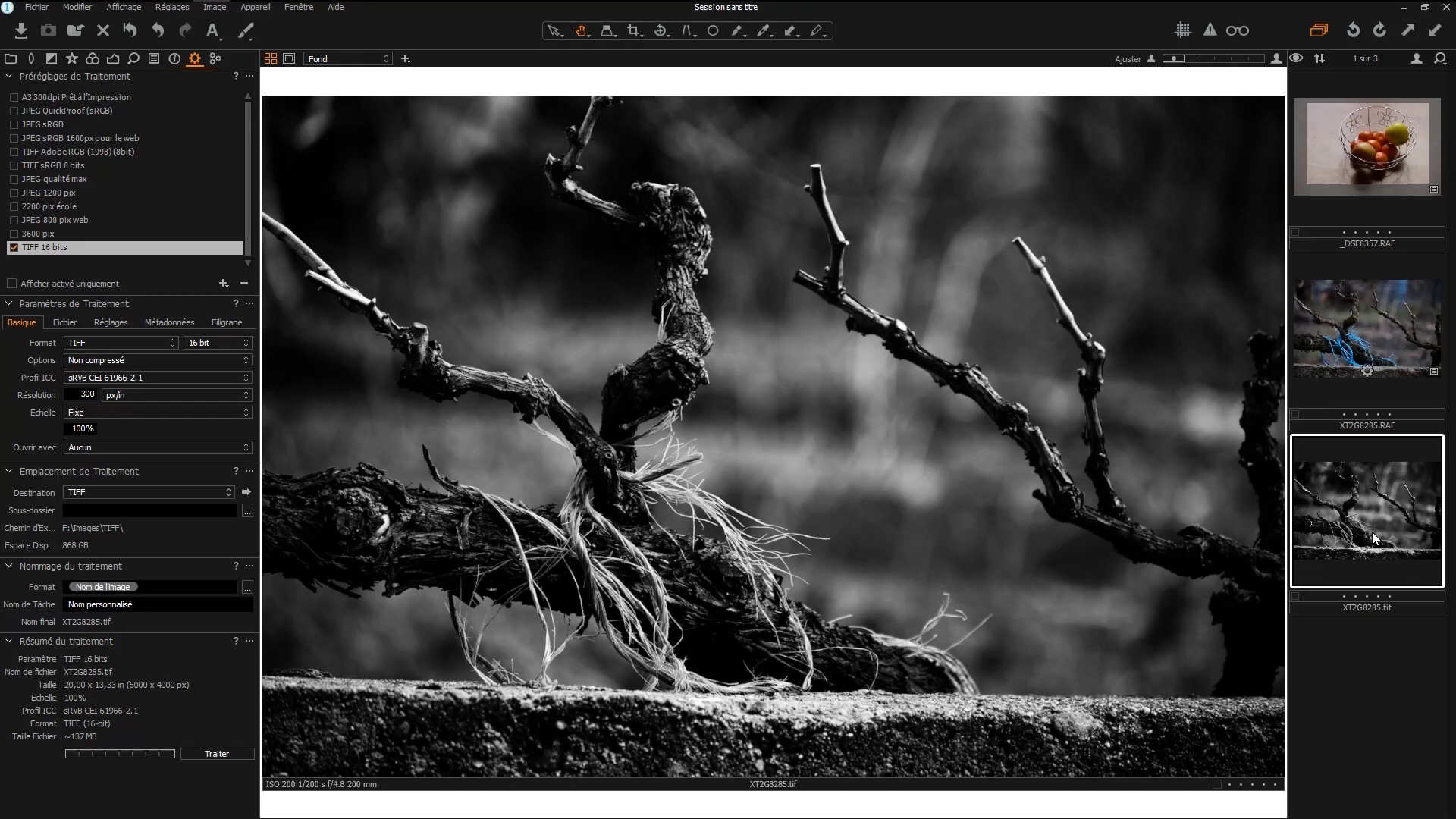
Export the colour XT2G8285.RAF vine photo via Open With into Color Efex Pro 4.
{"action": "right_click", "coordinate": [1357, 356]}
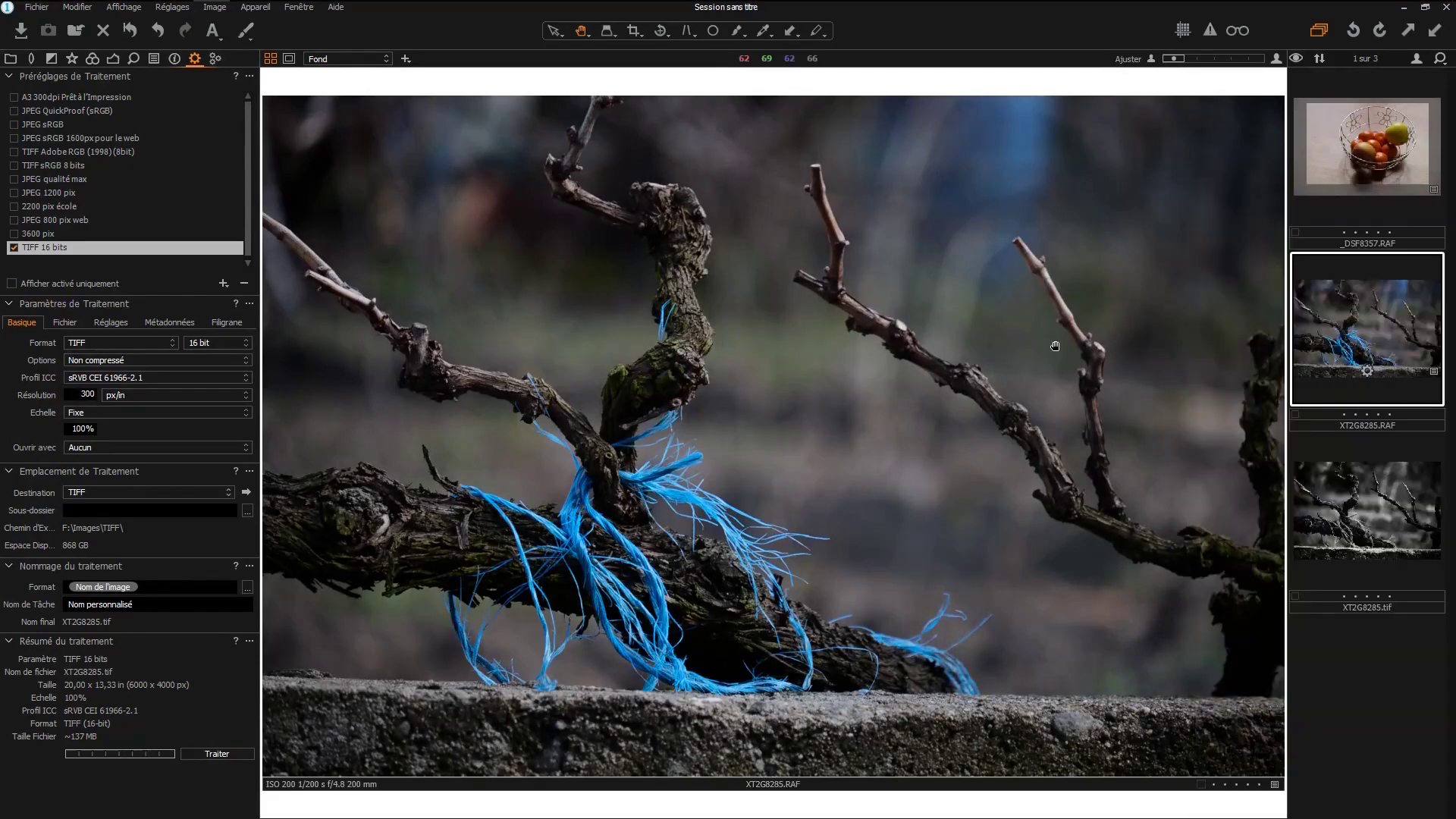
{"action": "right_click", "coordinate": [1351, 328]}
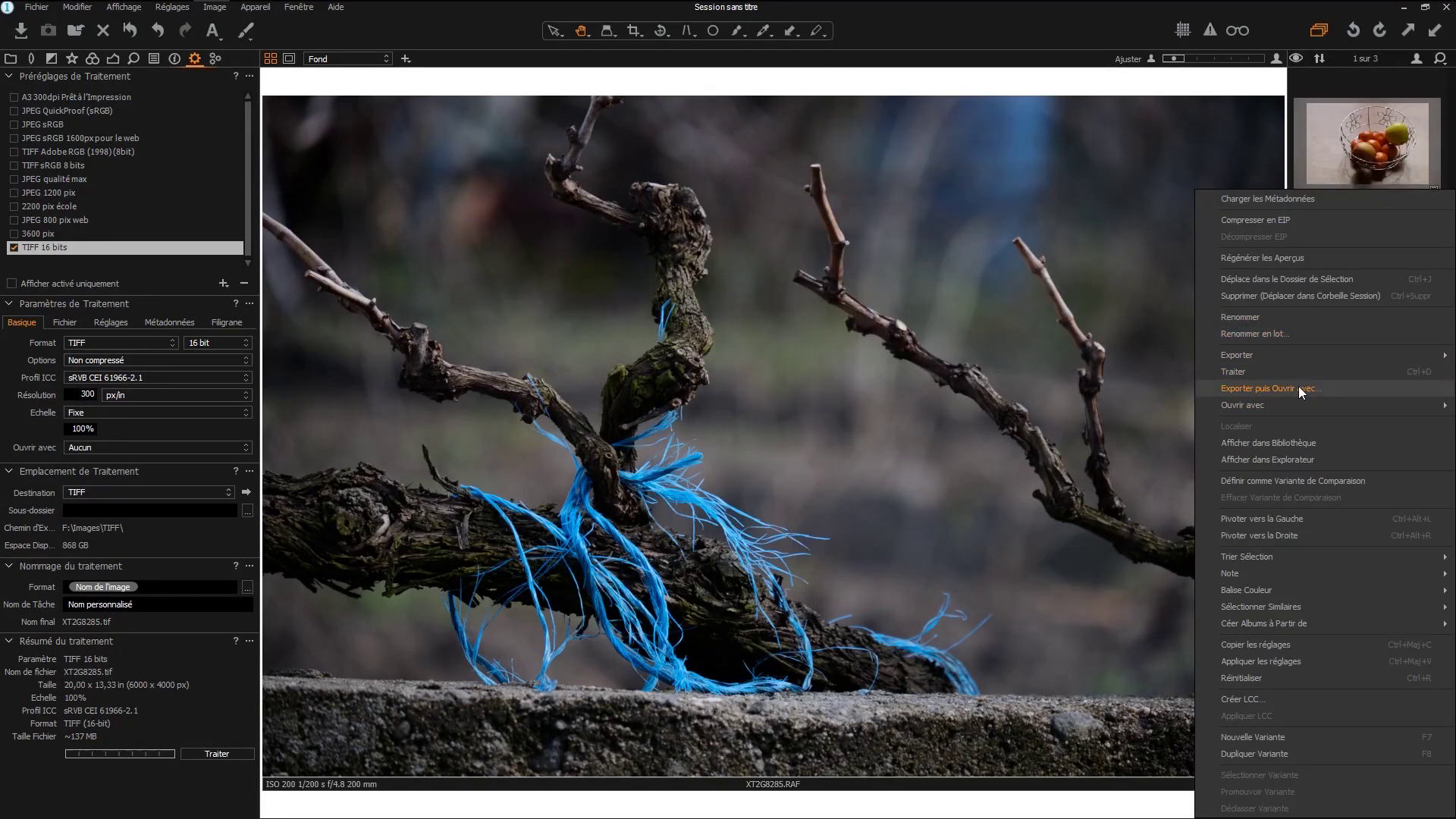
{"action": "left_click", "coordinate": [1297, 387]}
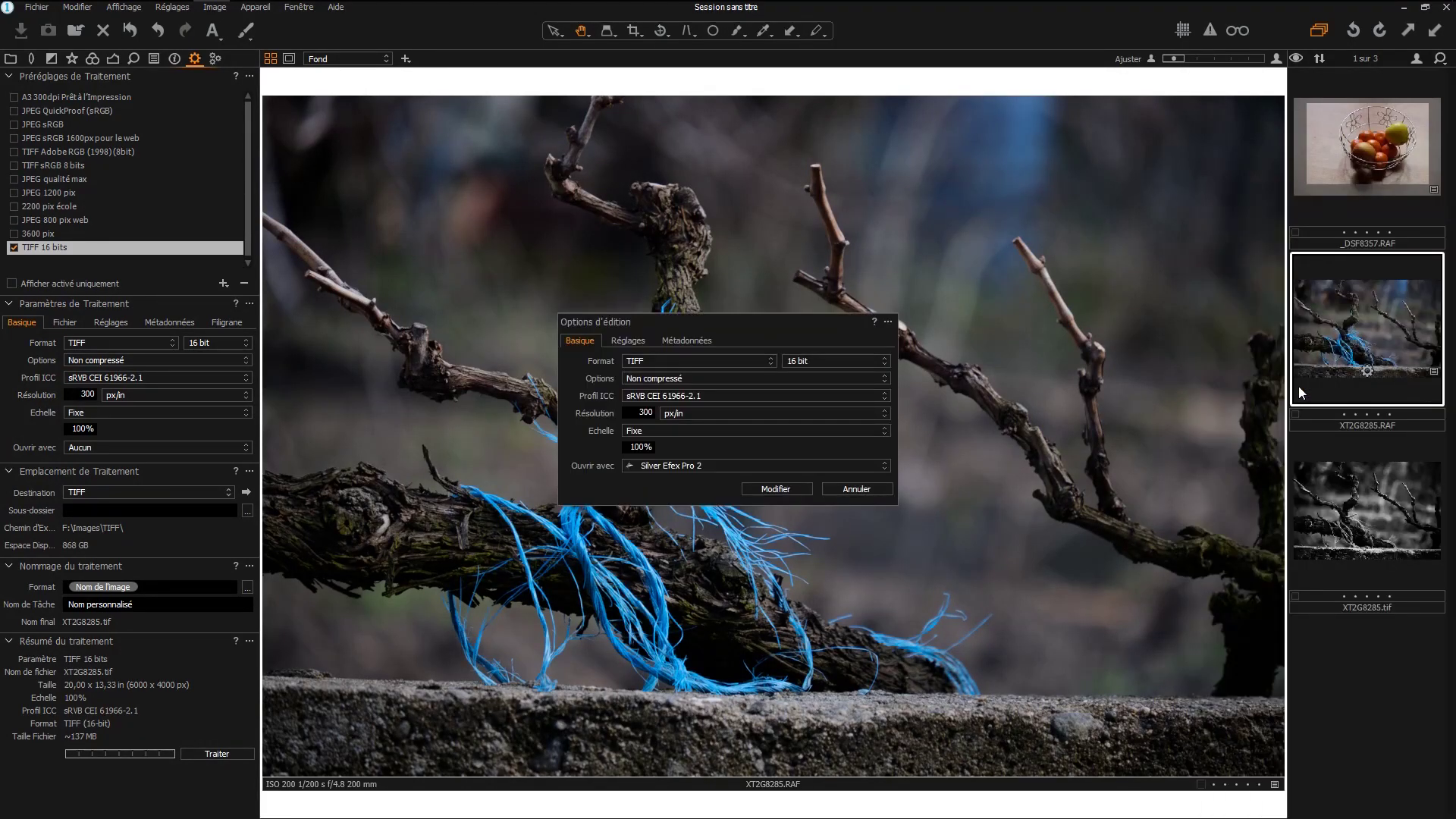
{"action": "left_click", "coordinate": [761, 462]}
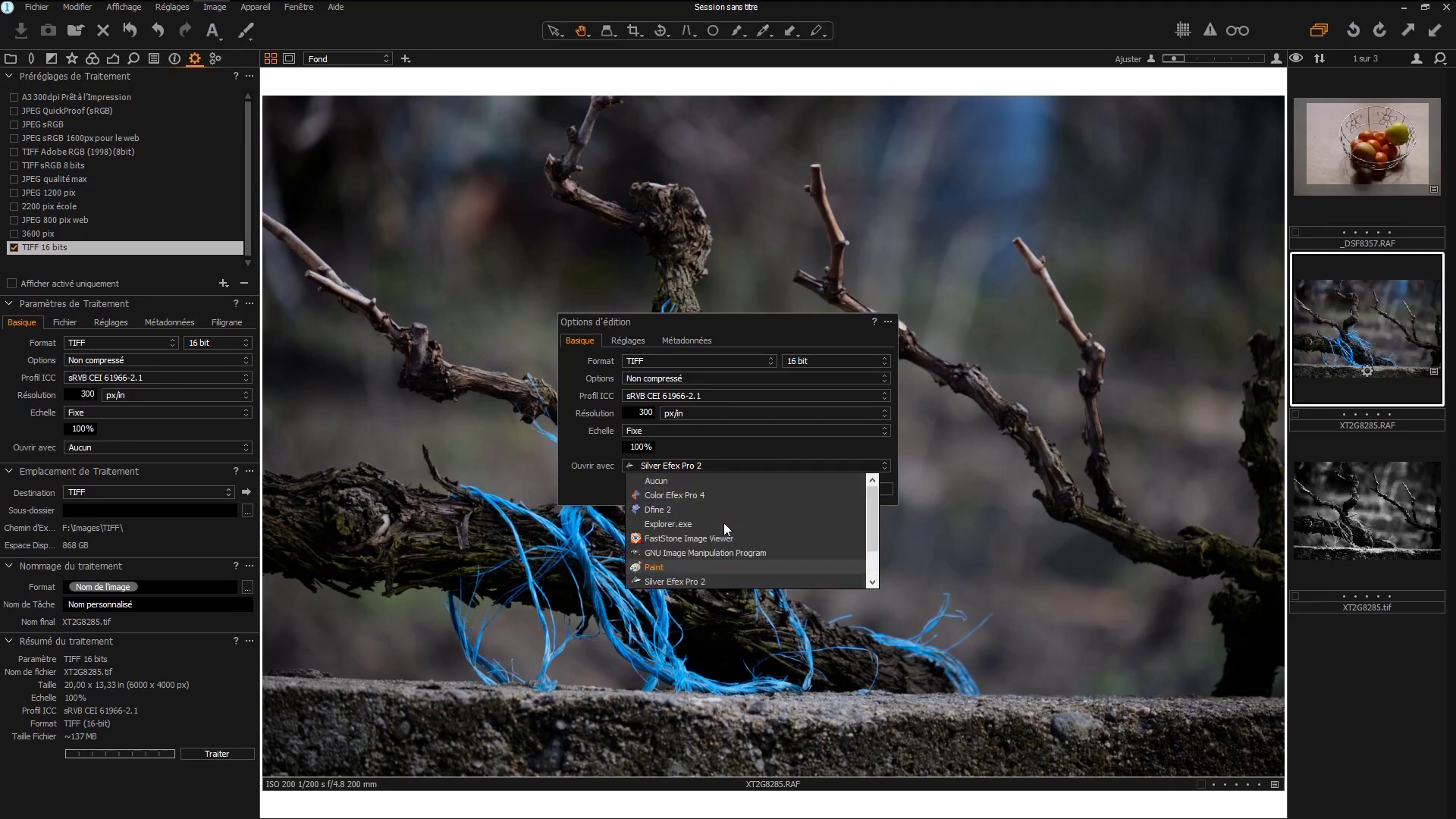
{"action": "left_click", "coordinate": [659, 494]}
{"action": "left_click", "coordinate": [781, 489]}
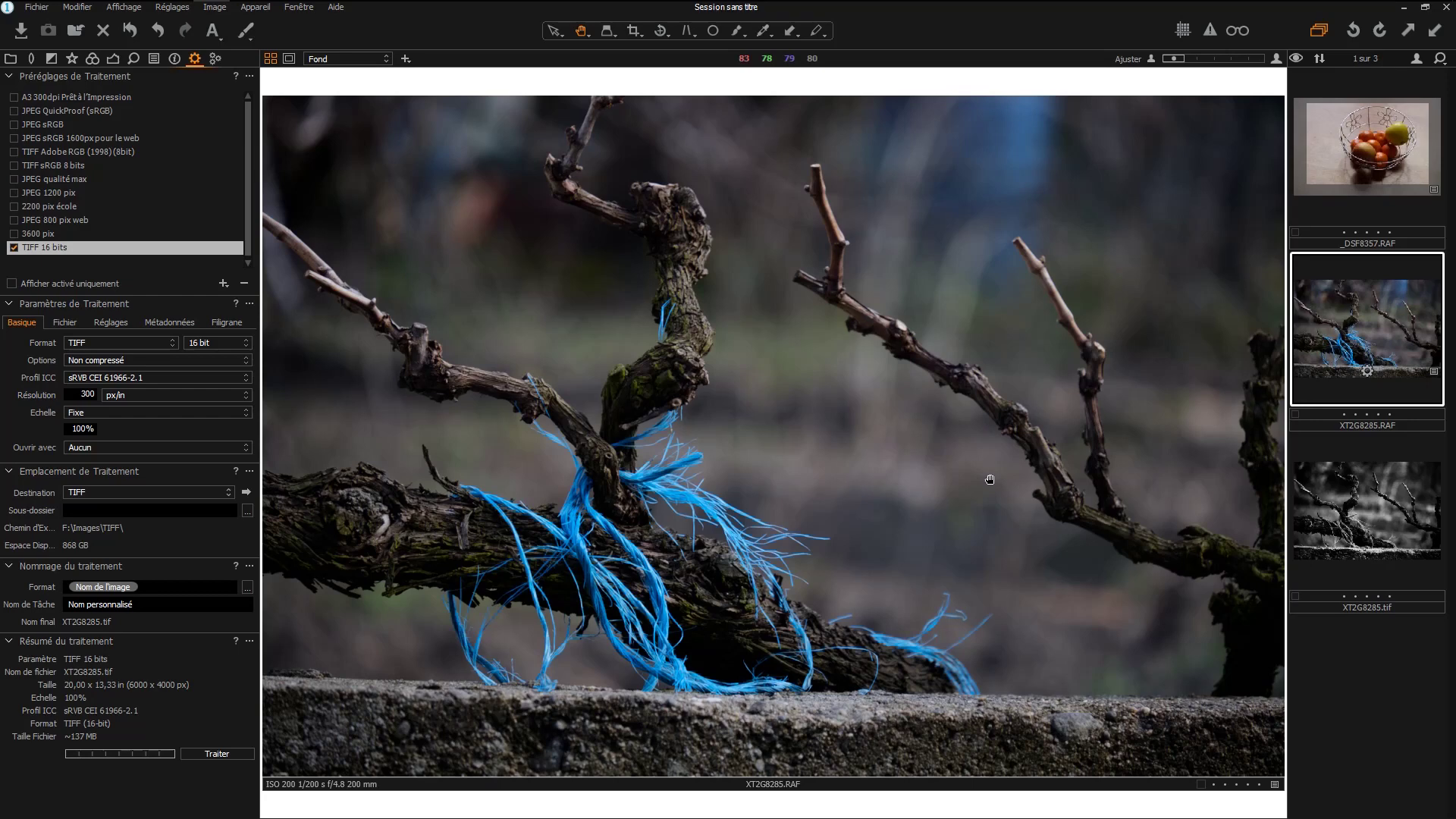